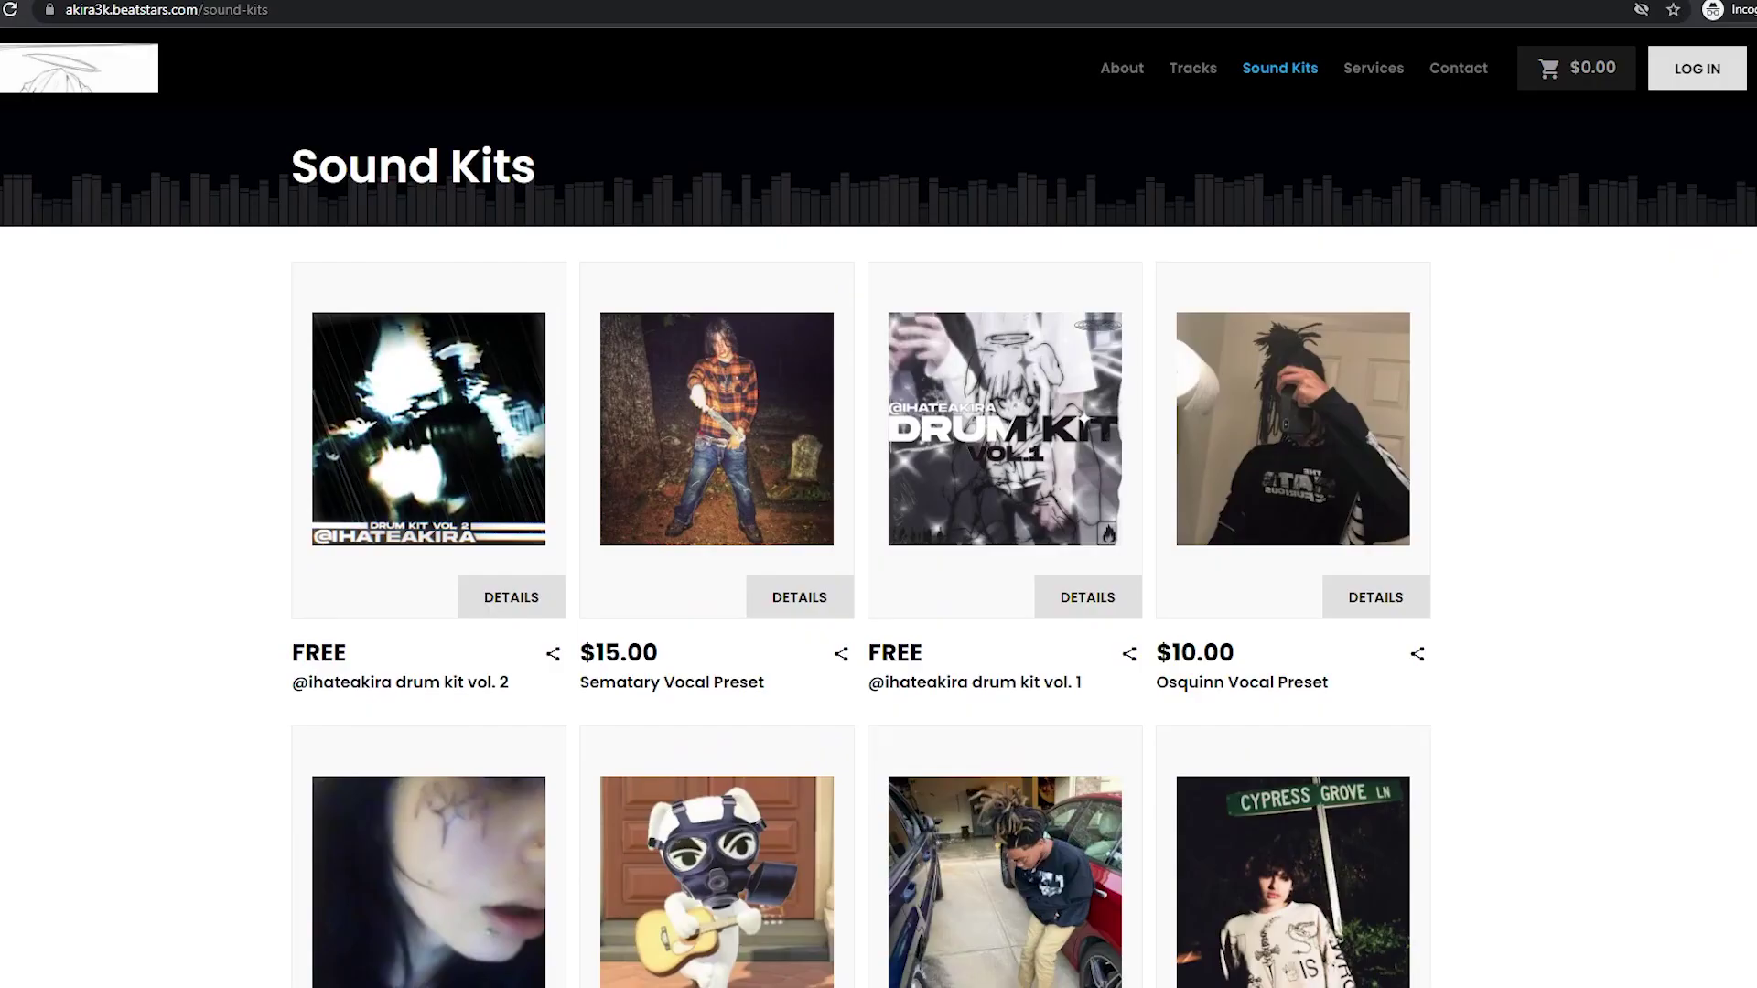
Browse the store's Sound Kits page to view the available drum kits and vocal presets.
scroll(878, 549, down, 4)
scroll(878, 549, down, 5)
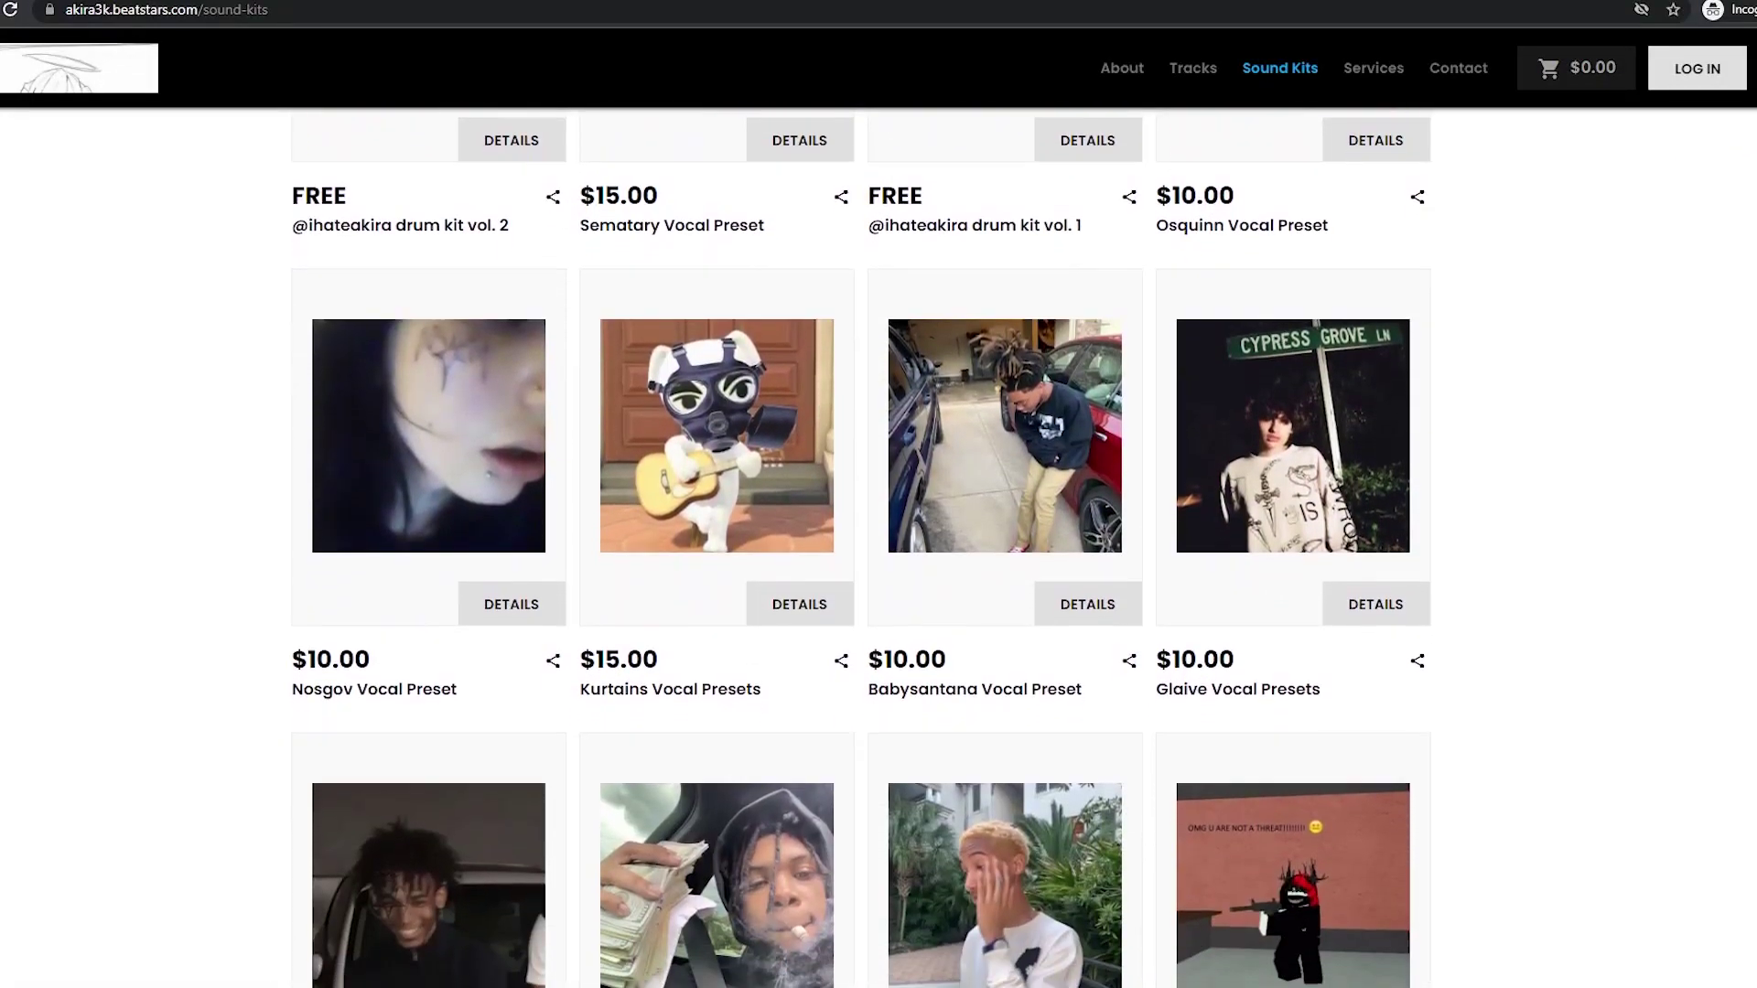
scroll(878, 549, down, 2)
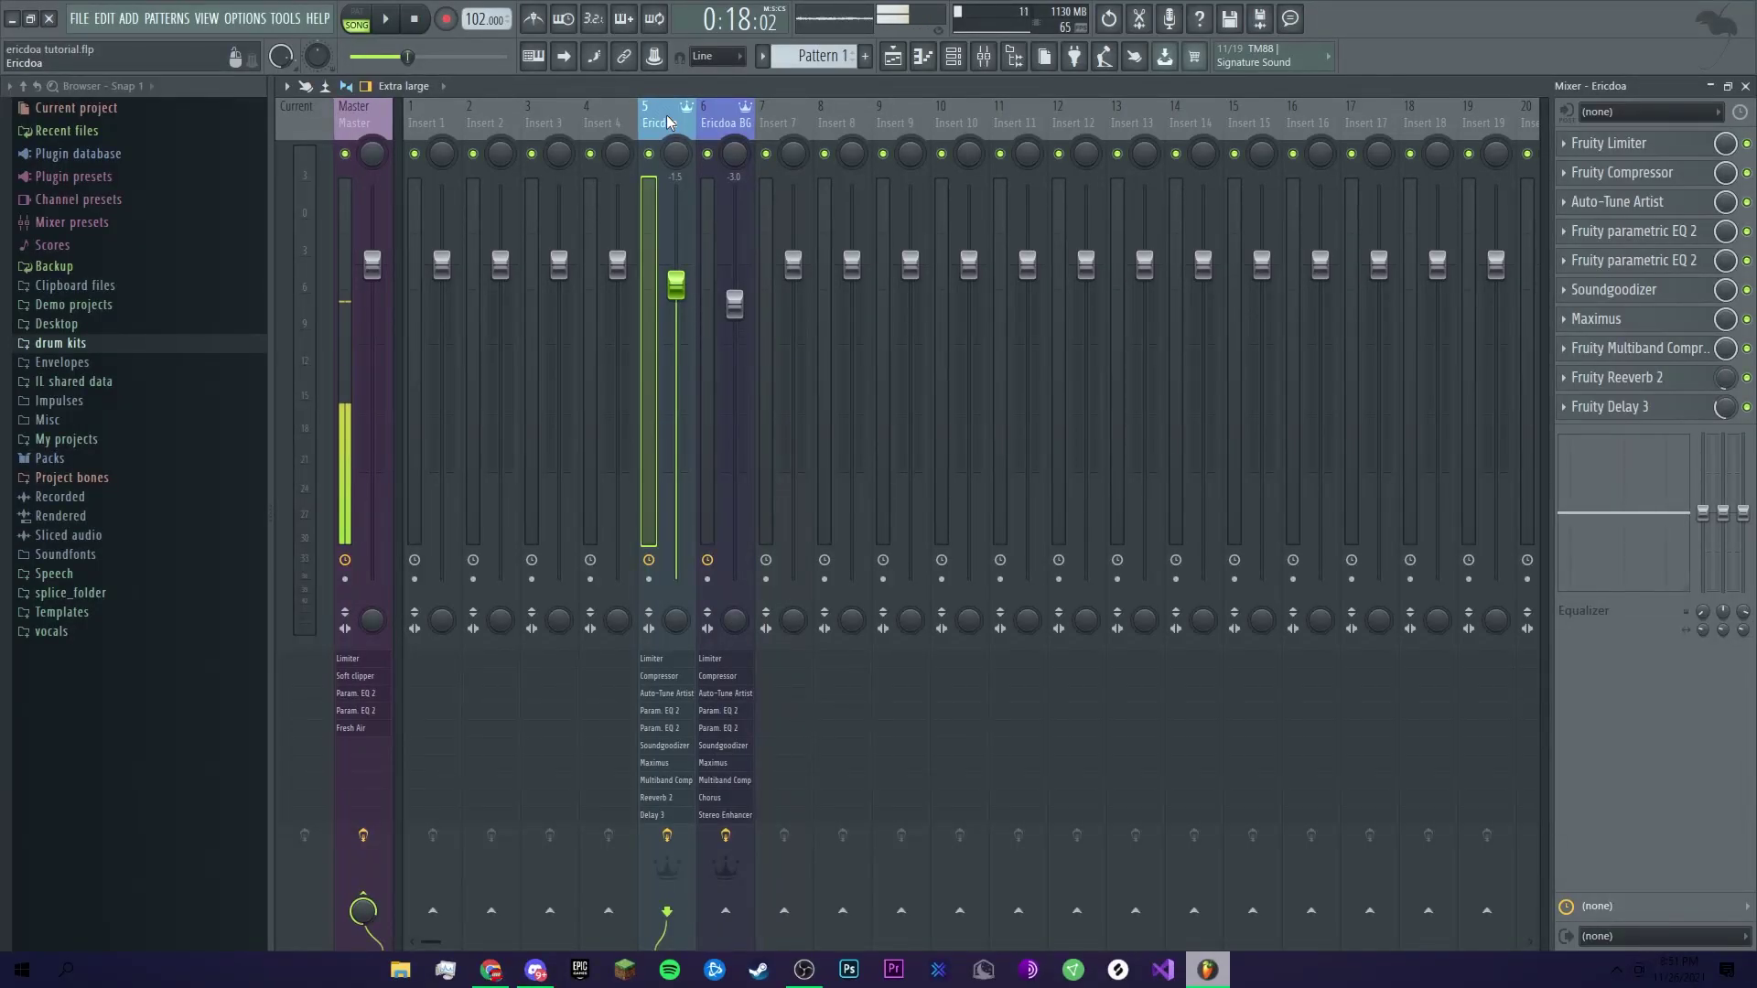
Switch between the Ericdoa BG and Ericdoa mixer tracks, and examine Ericdoa's Fruity Limiter and Fruity Compressor settings.
click(733, 122)
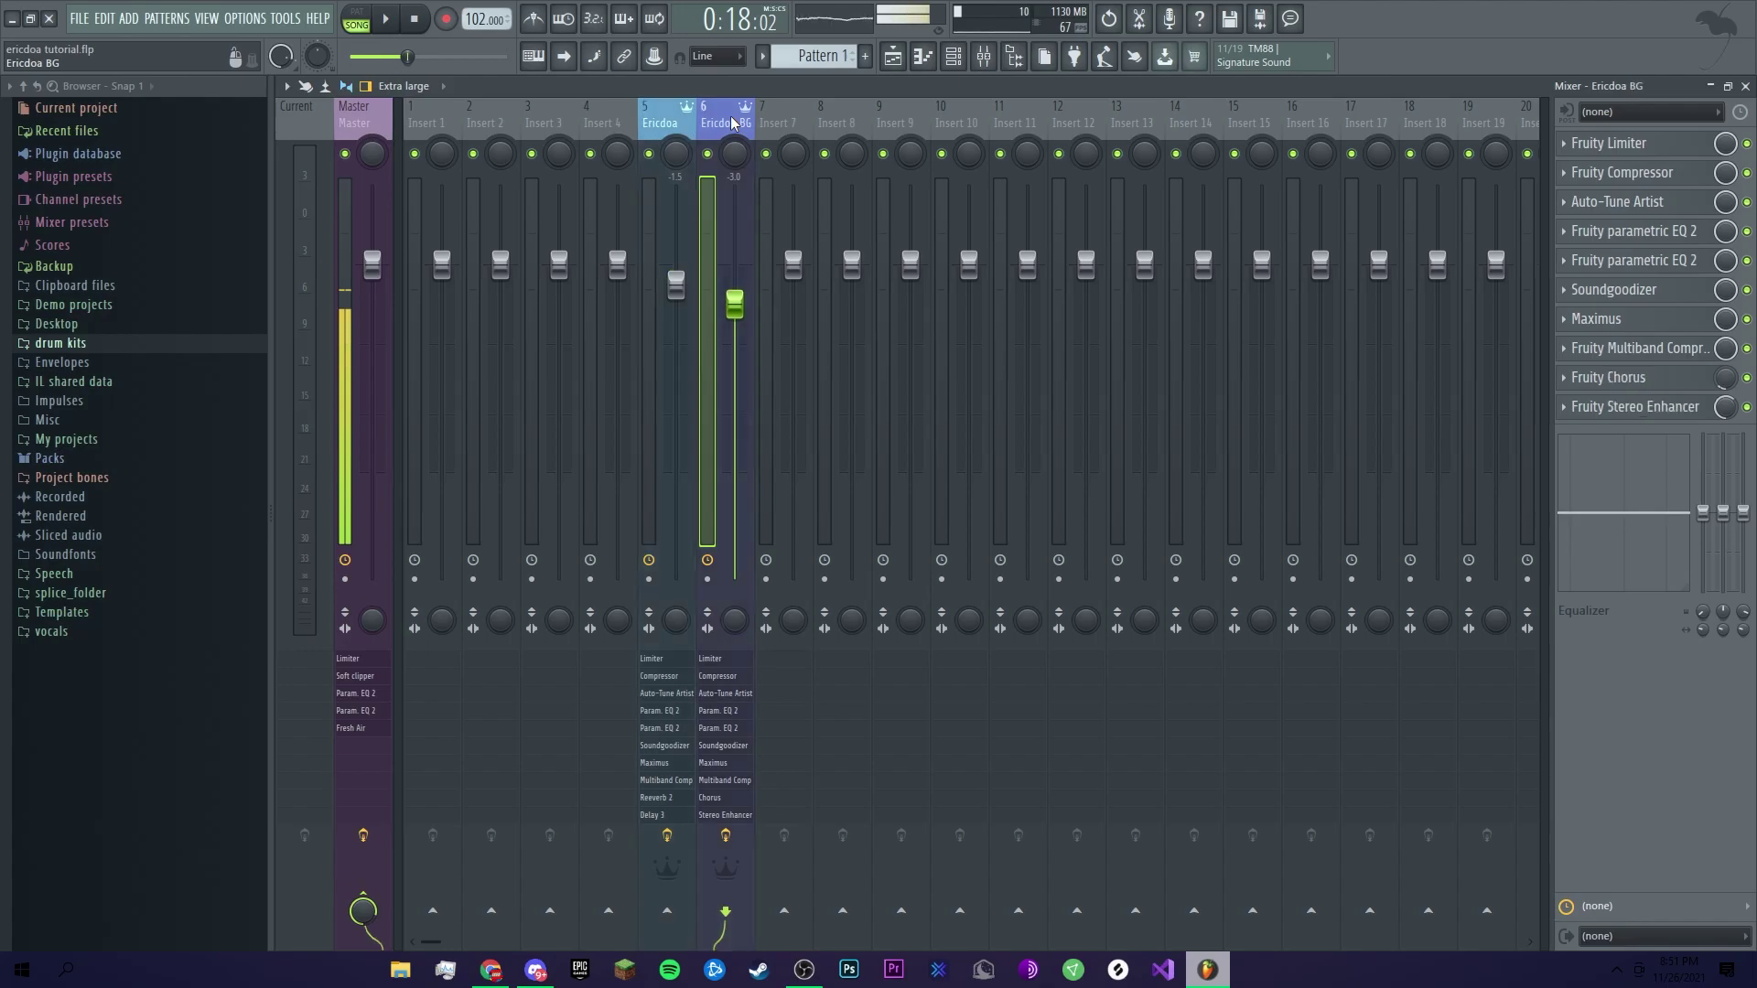
click(668, 116)
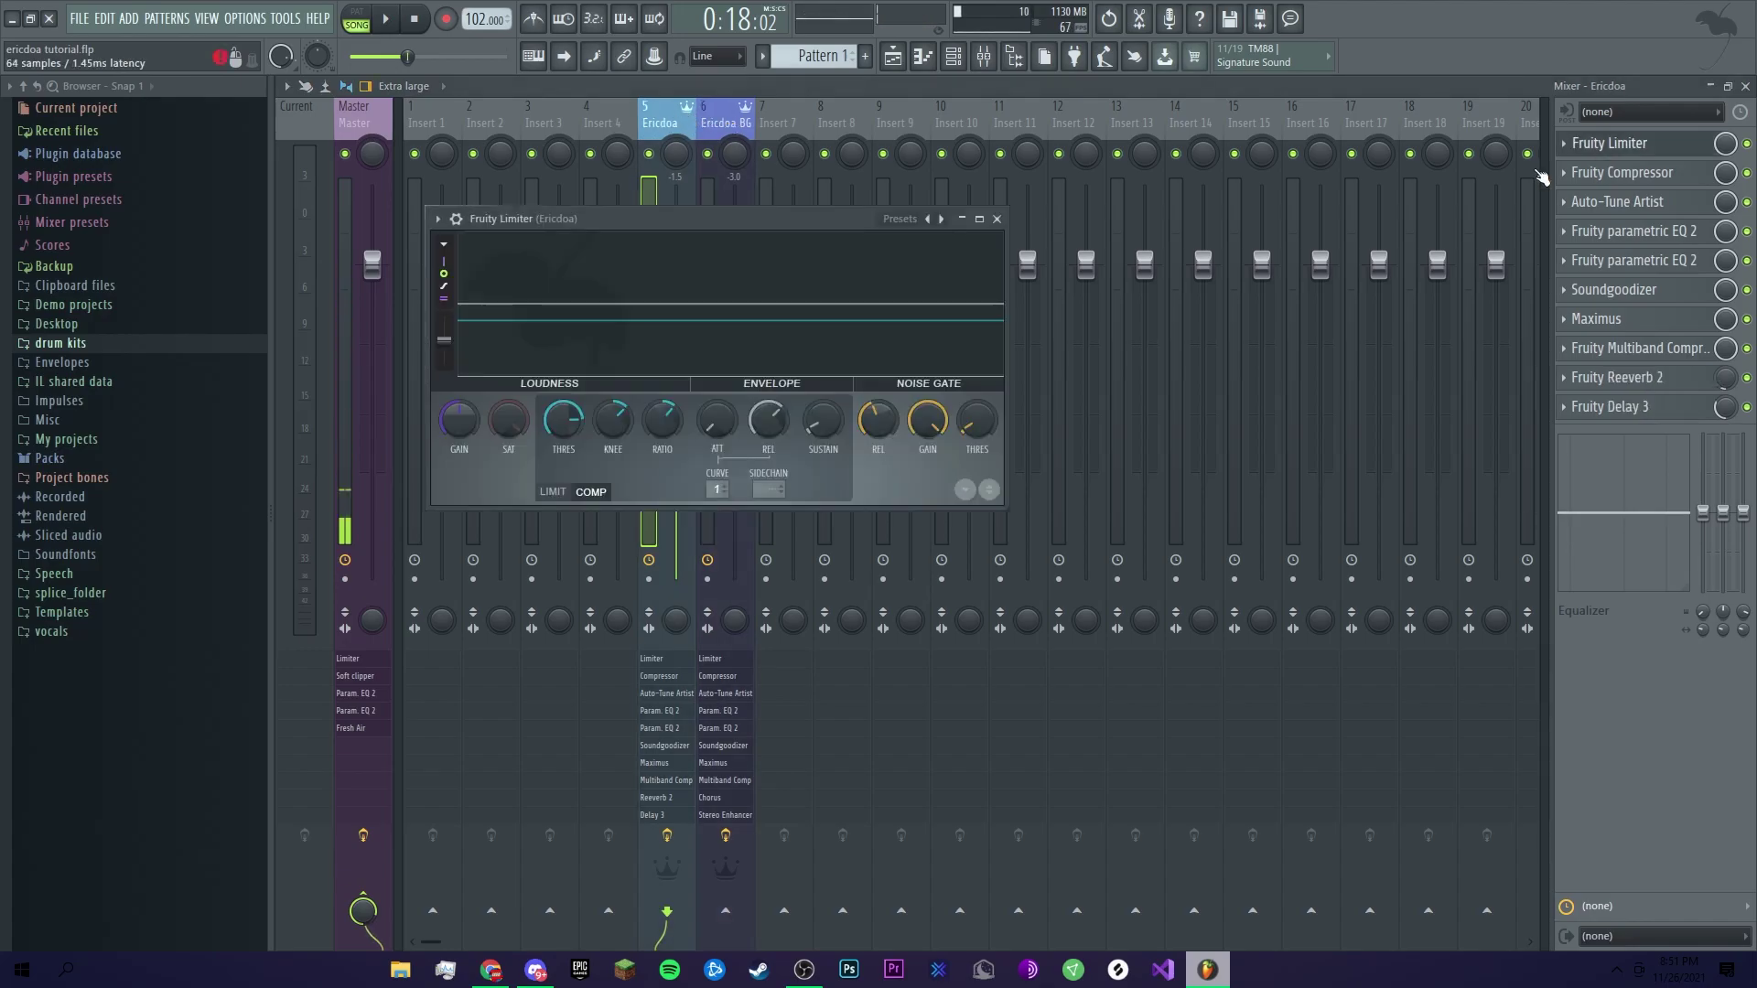
drag(608, 211, 646, 239)
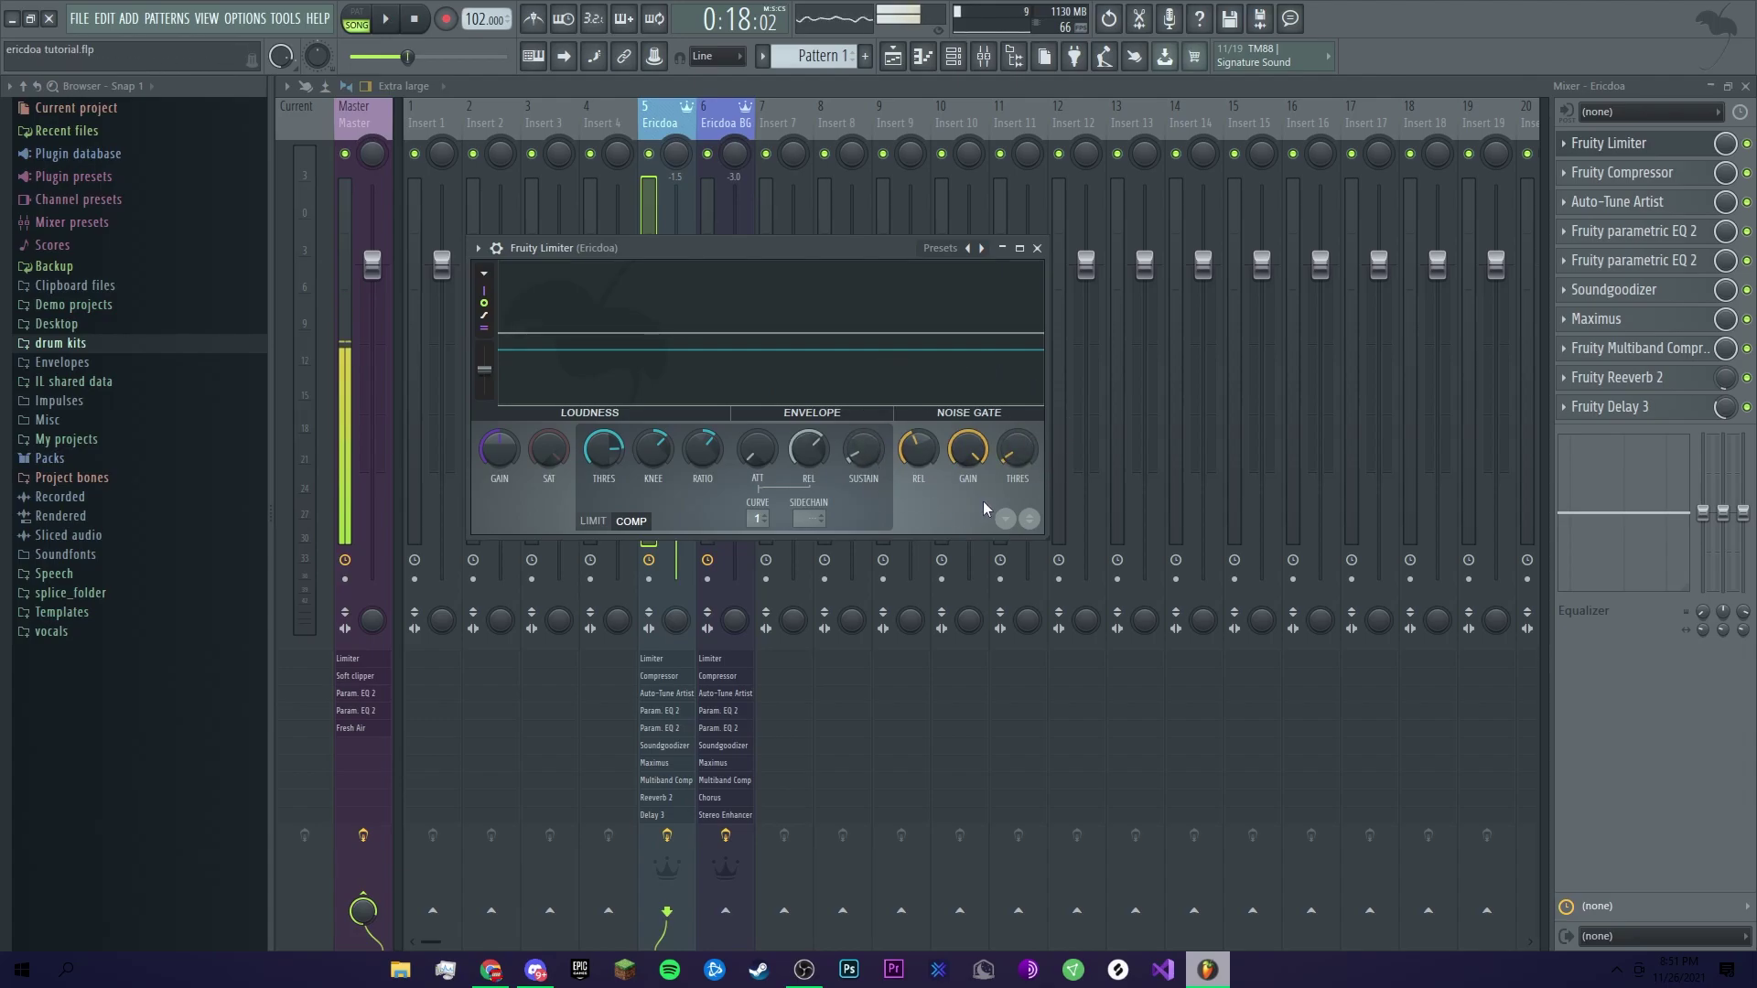
key(Escape)
drag(704, 278, 706, 289)
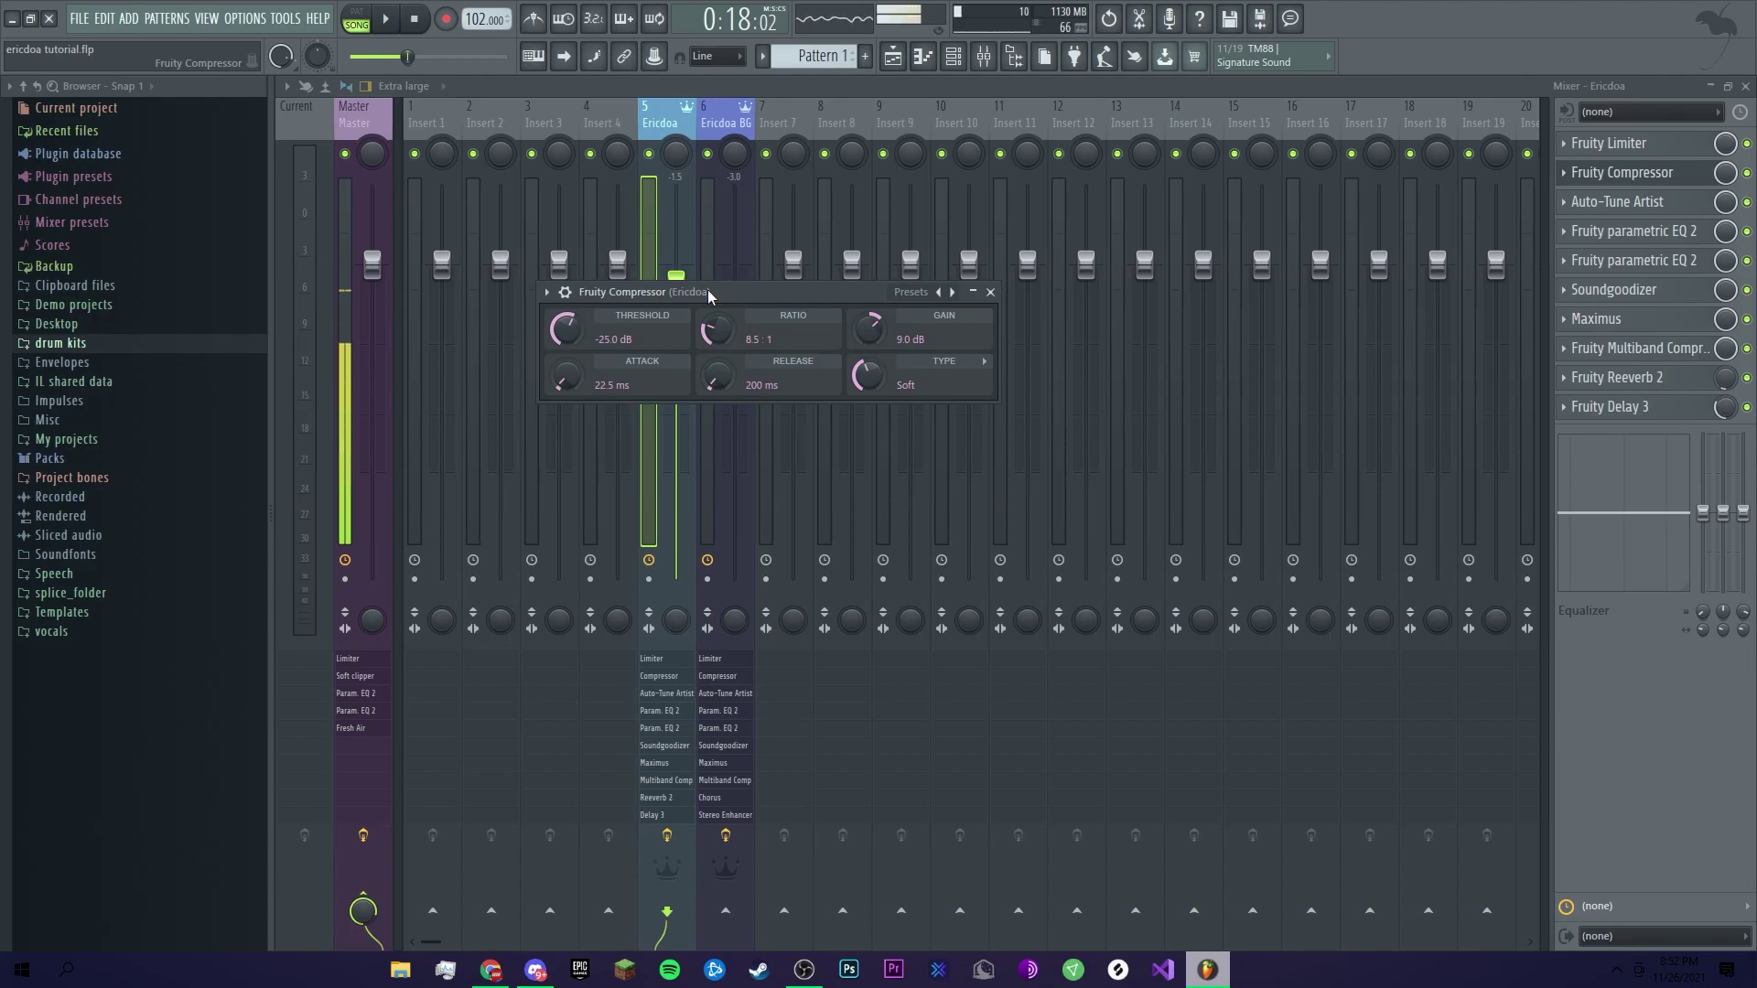
Examine the Auto-Tune Artist settings and both Fruity parametric EQ 2 curves on the Ericdoa mixer track.
click(666, 693)
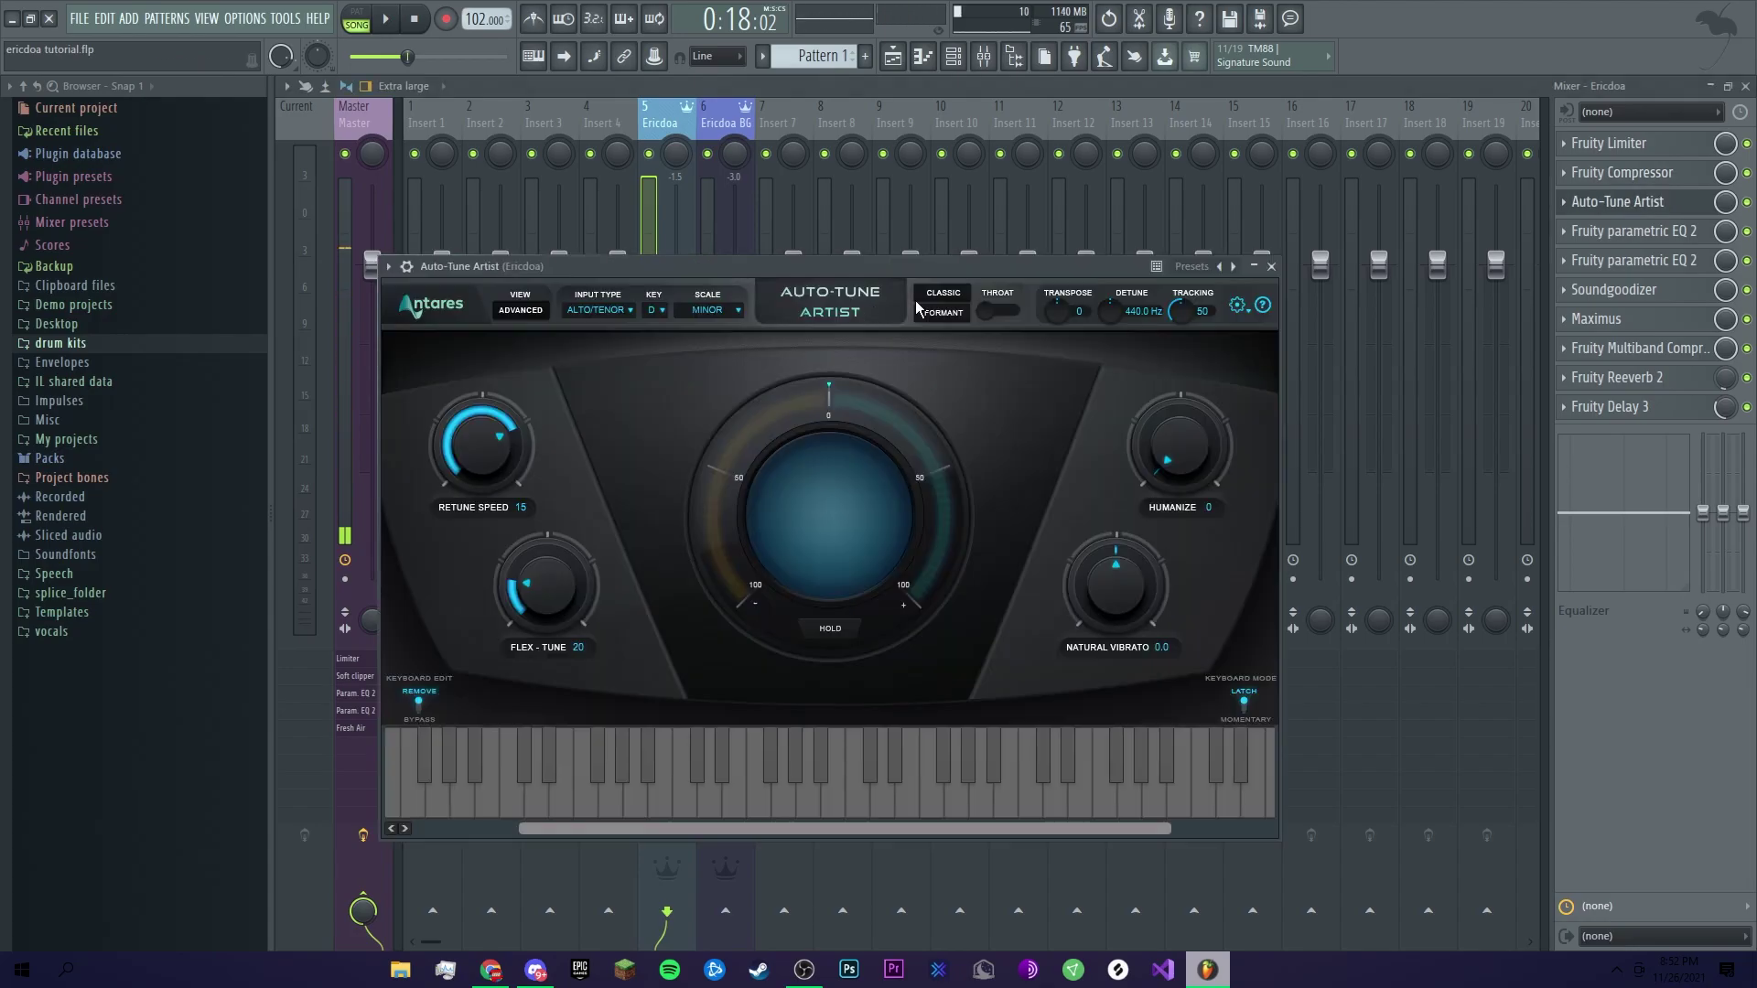
drag(689, 278, 759, 240)
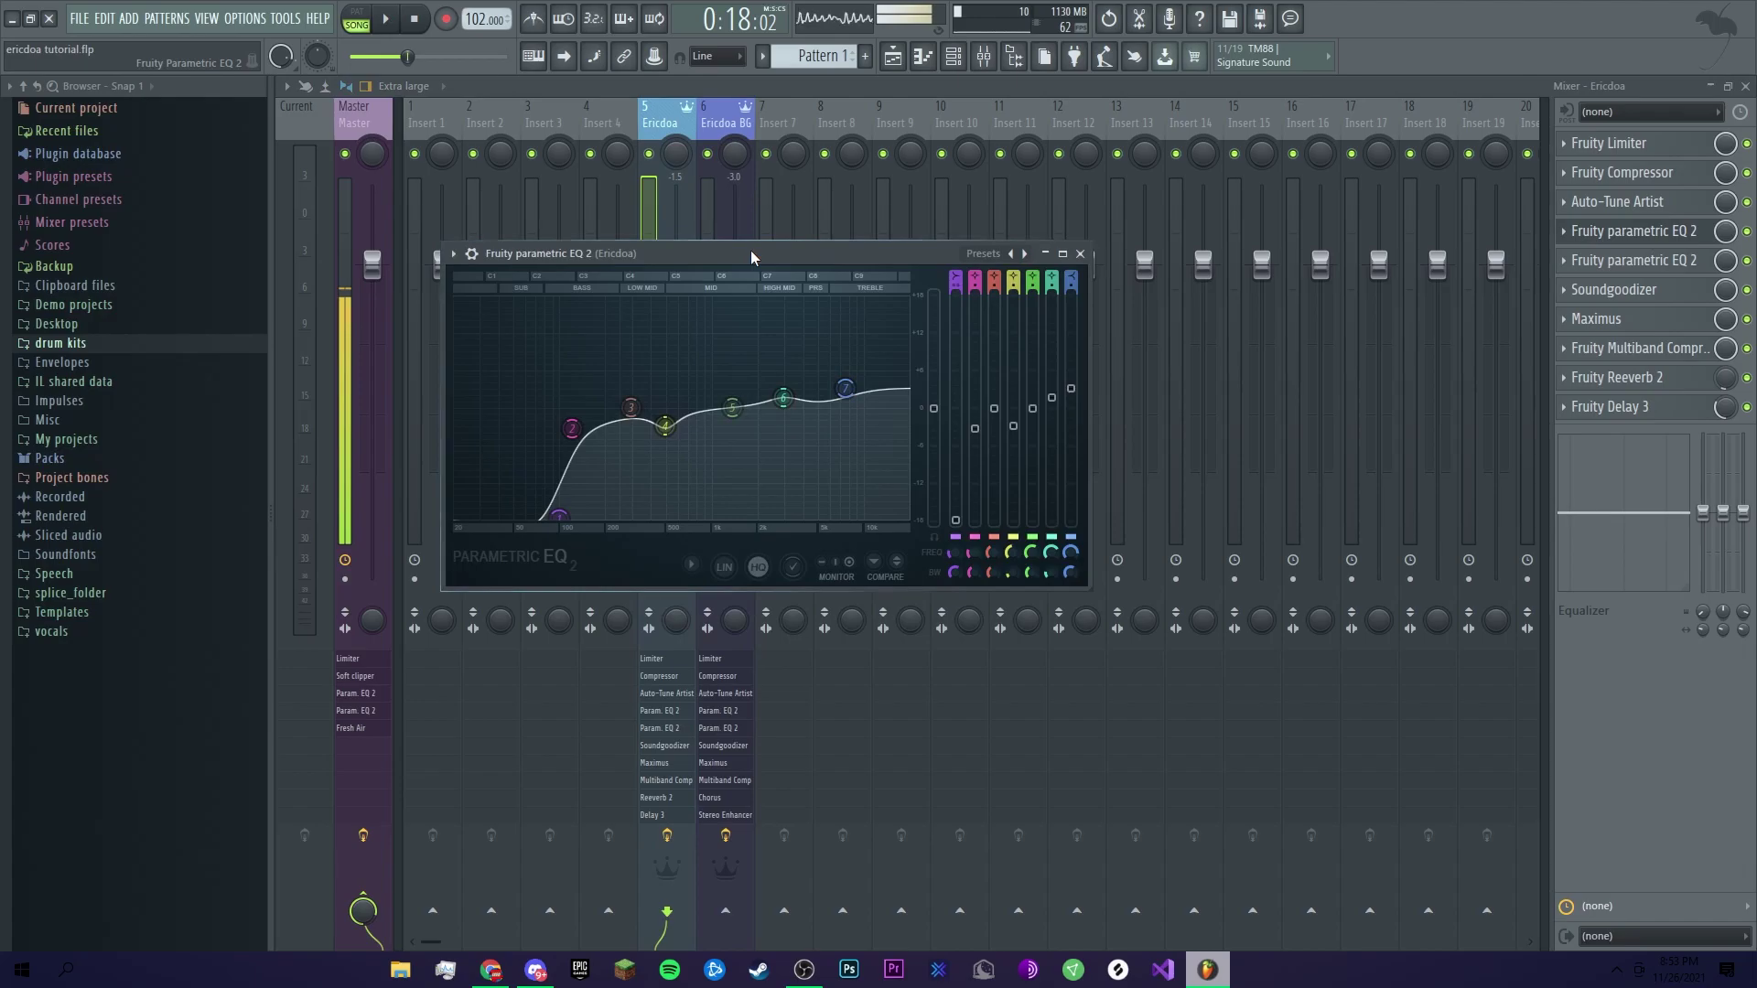
drag(750, 250, 806, 285)
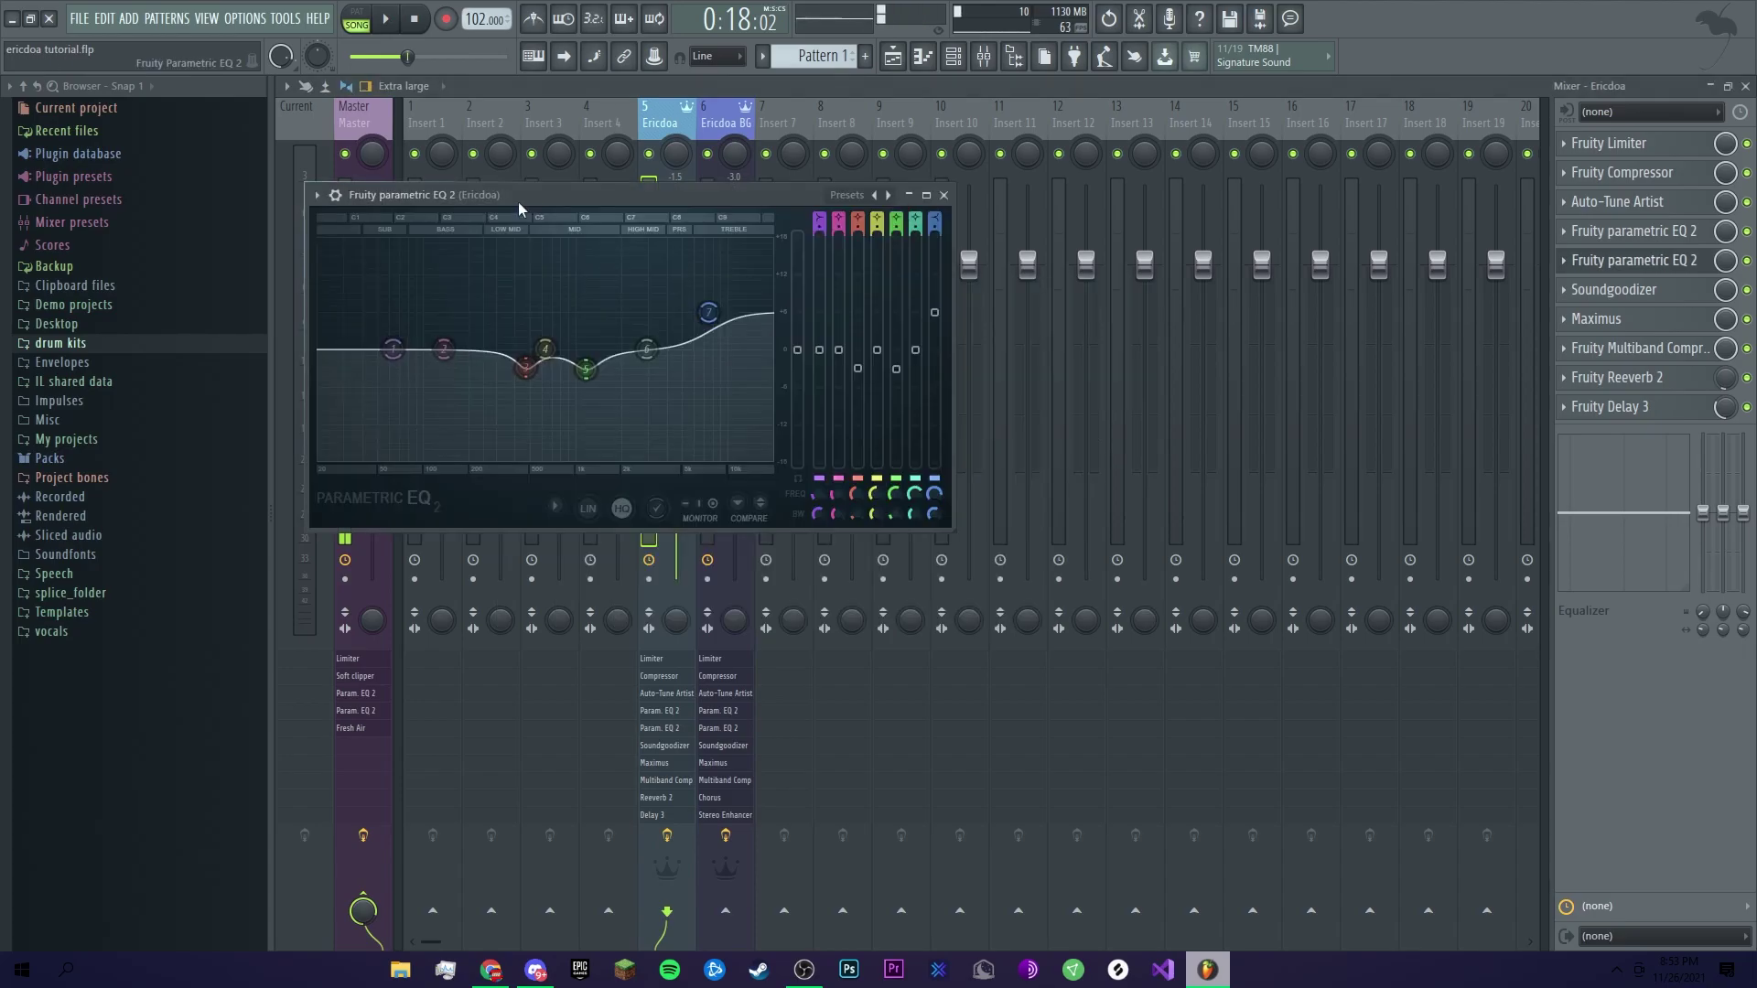
drag(514, 198, 770, 308)
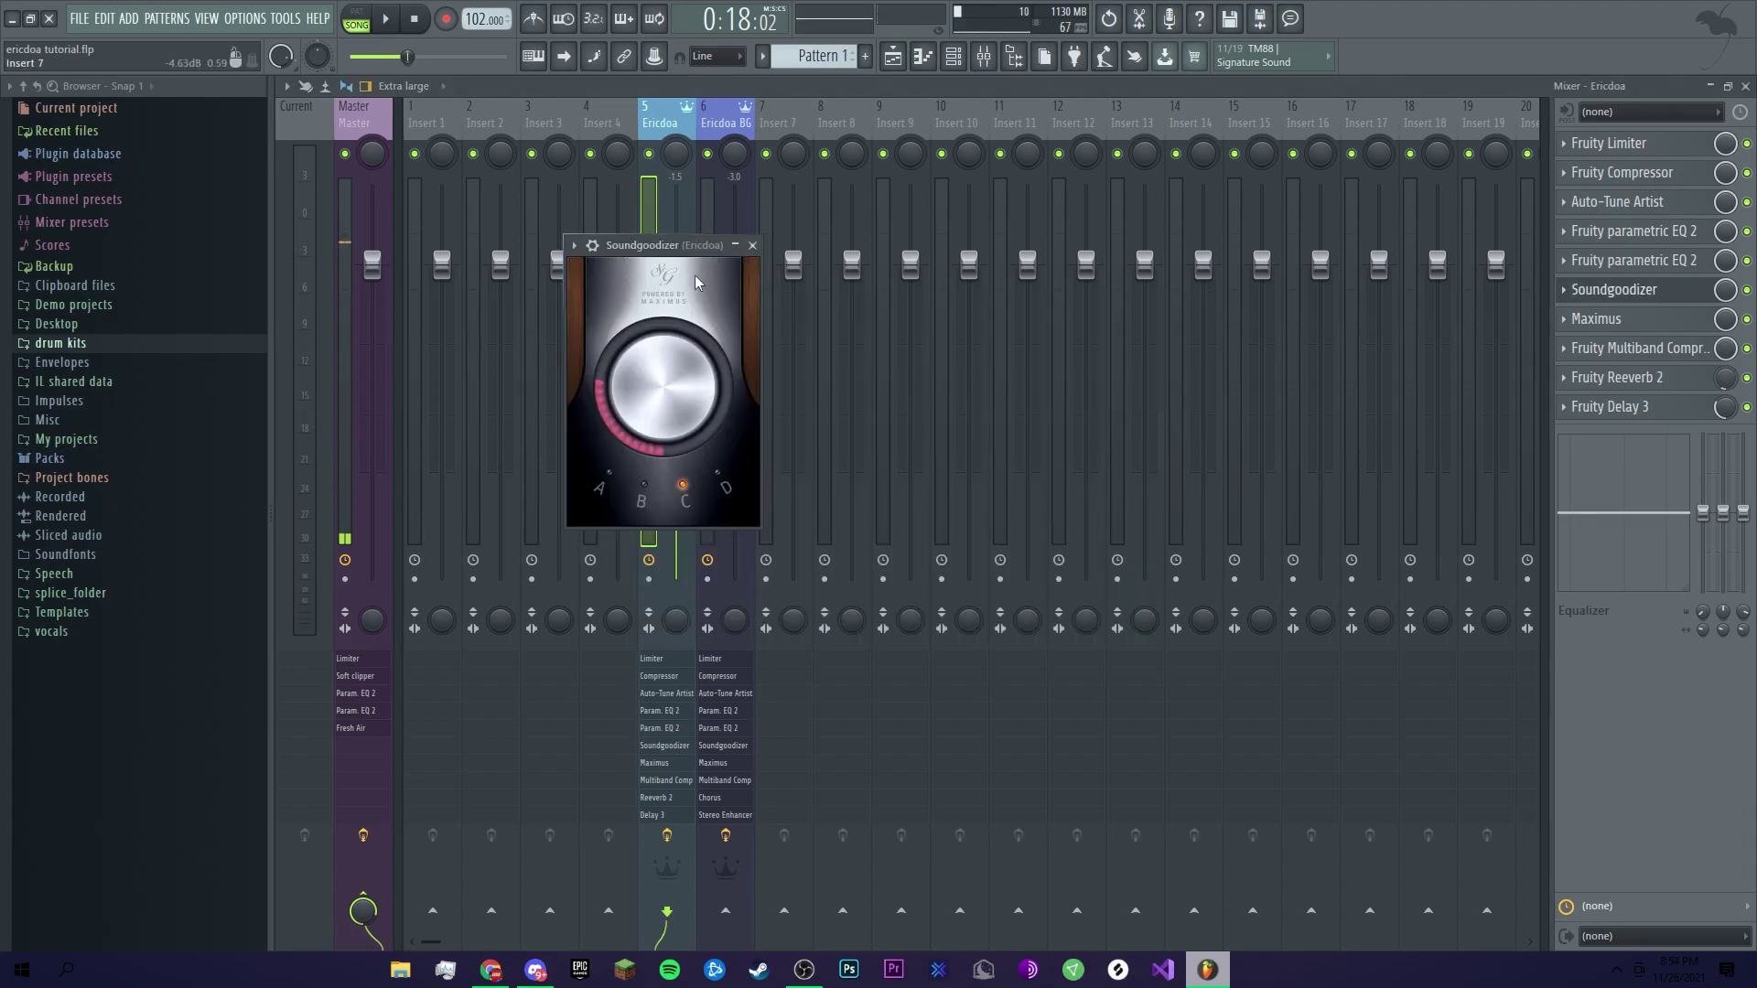
Examine the Soundgoodizer and Maximus settings on the Ericdoa mixer track.
drag(628, 237, 666, 267)
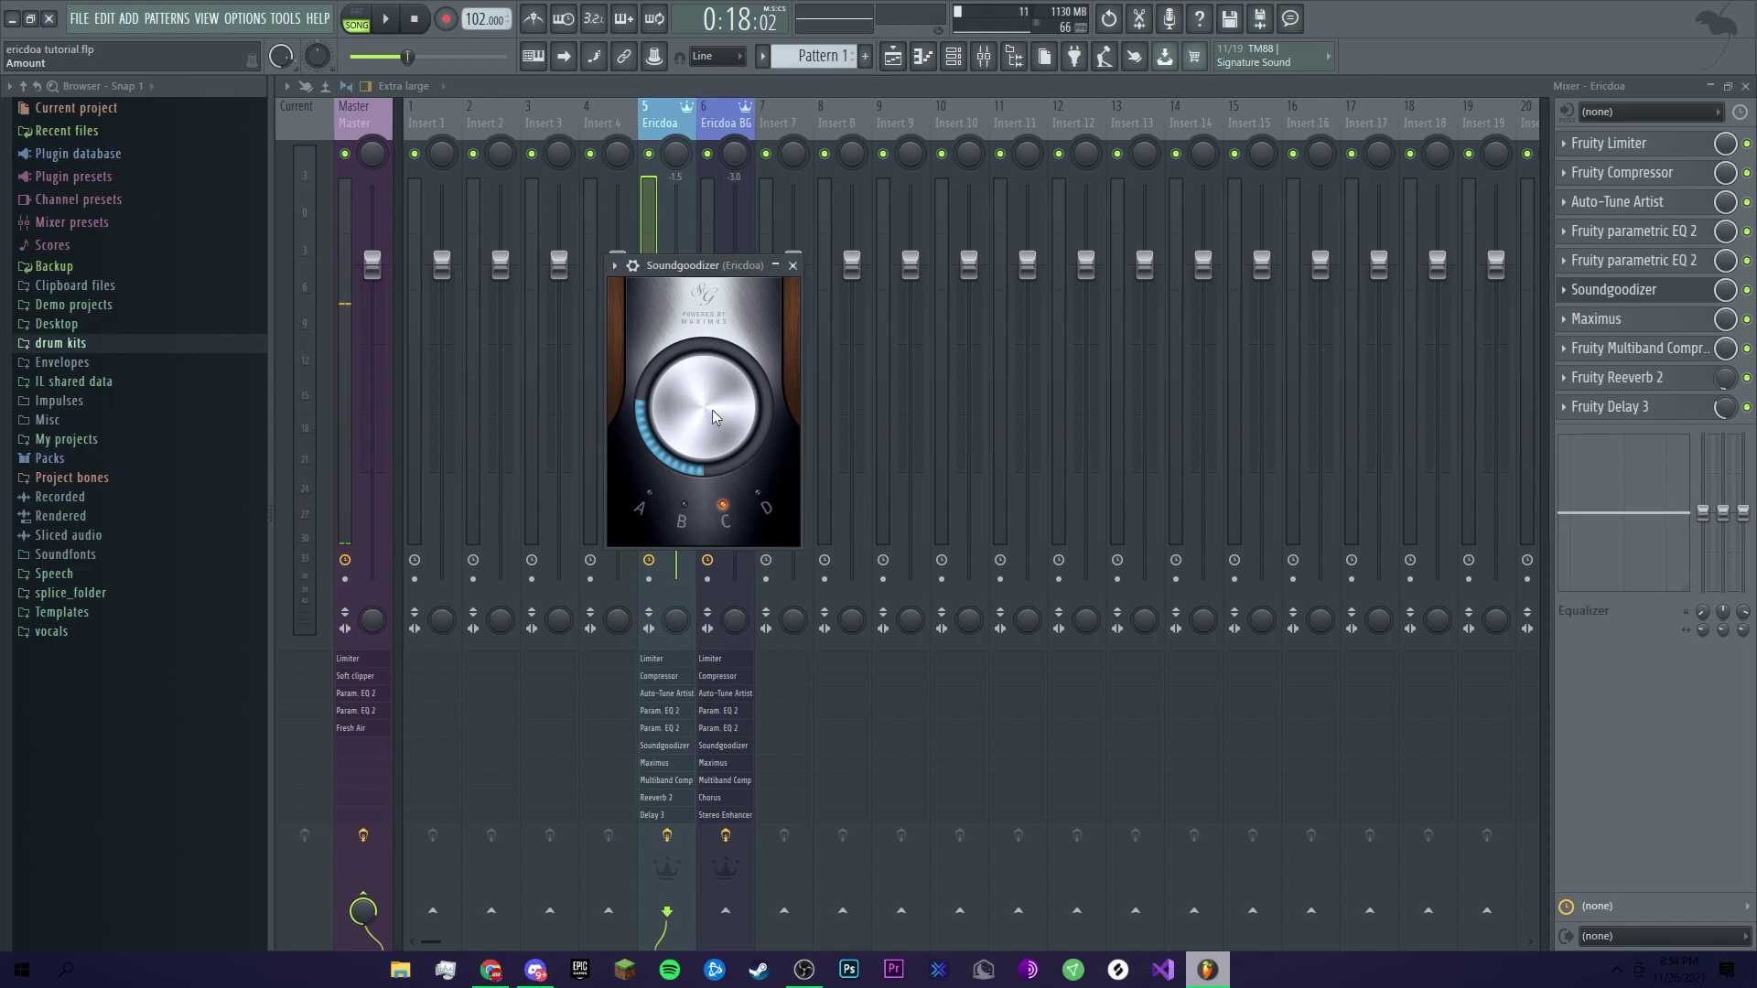
click(1596, 319)
drag(553, 192, 739, 272)
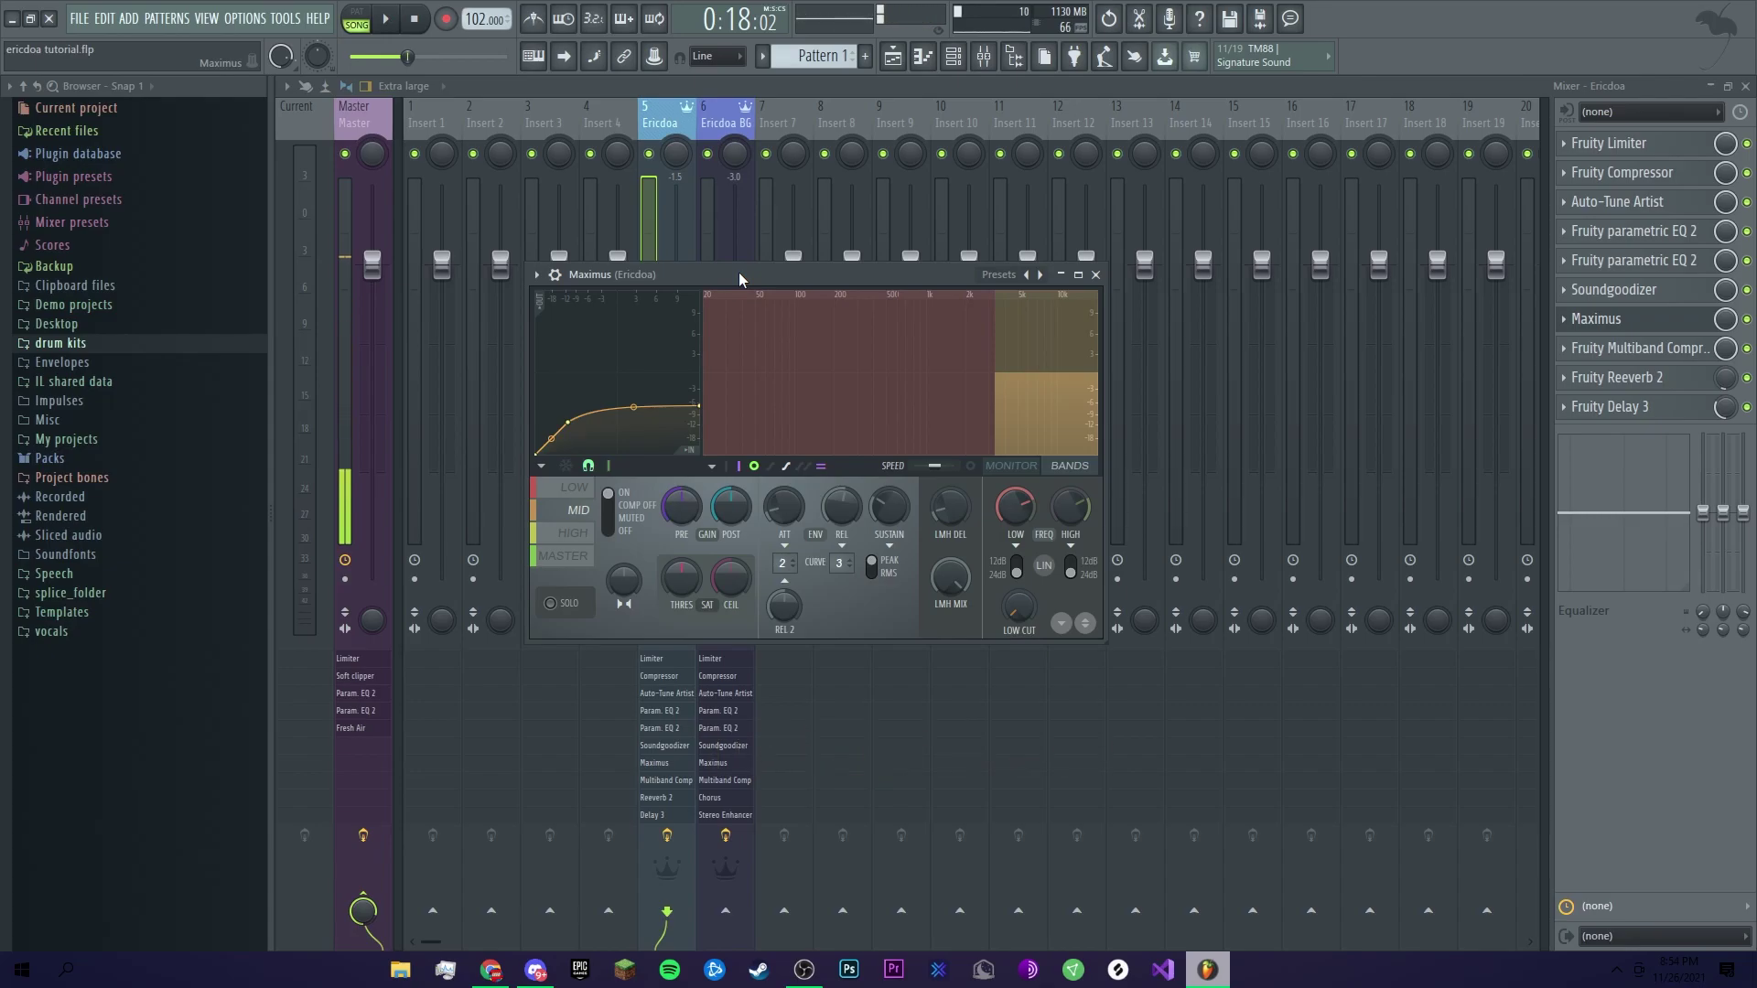
drag(745, 264, 870, 321)
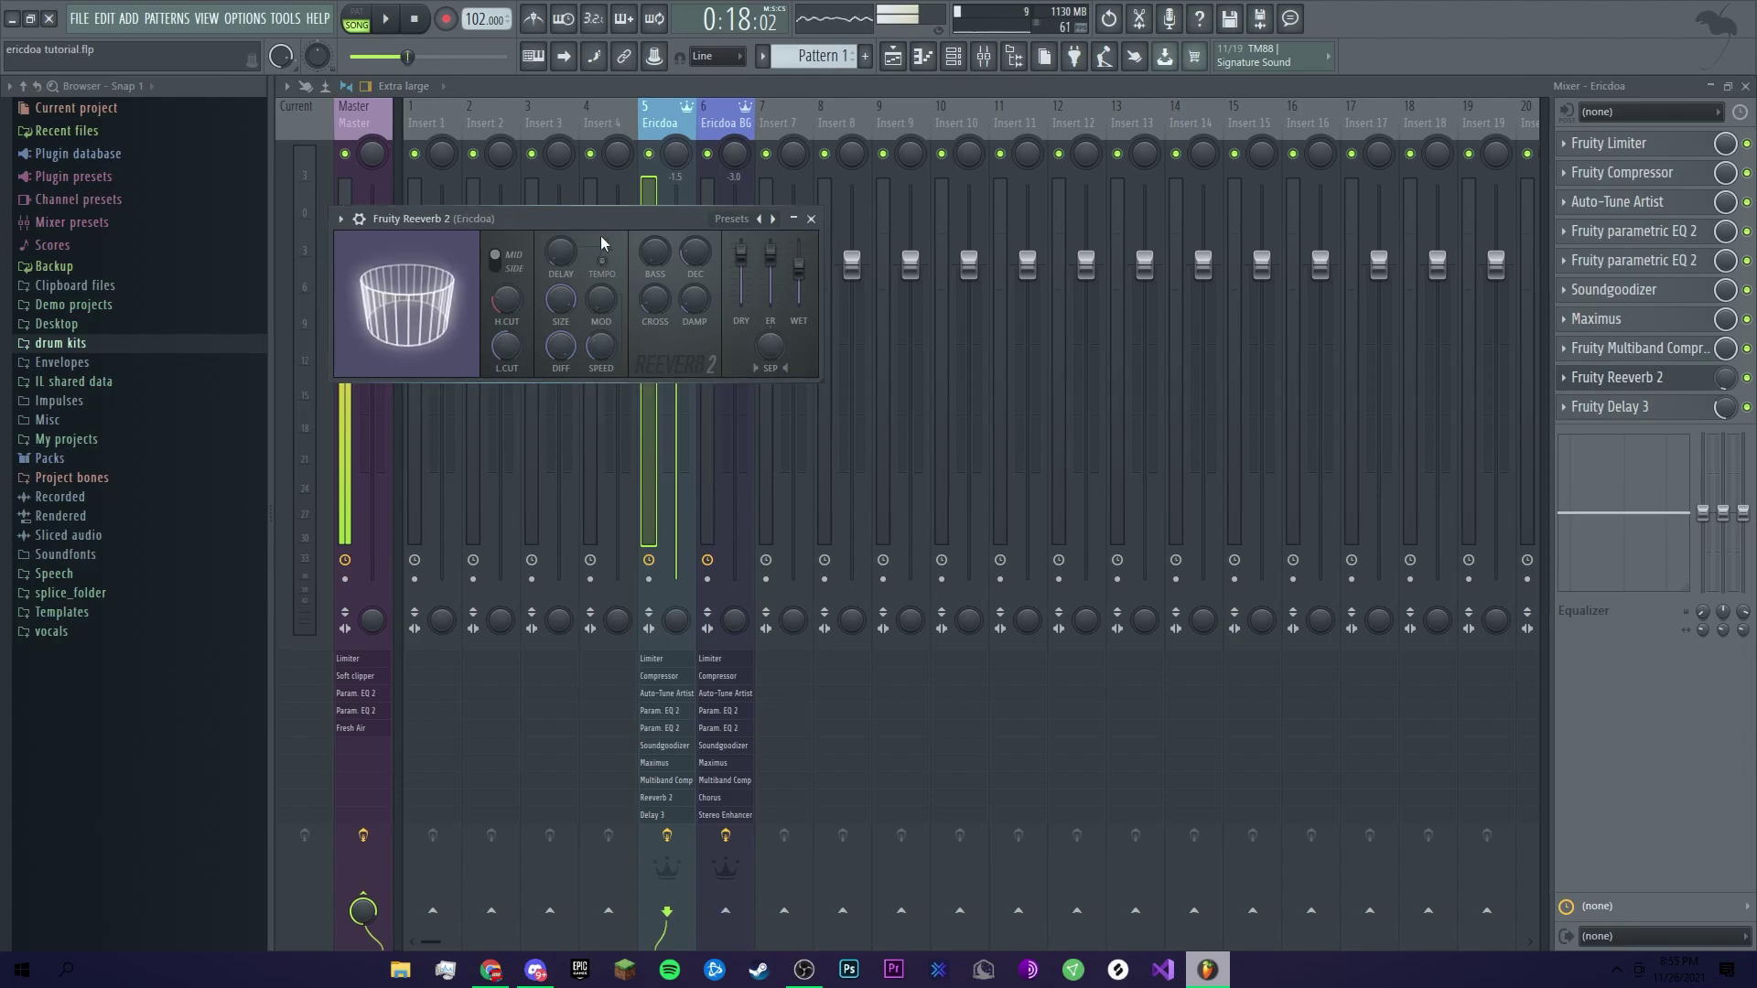
Examine the Fruity Reeverb 2 and Fruity Delay 3 settings on the Ericdoa mixer track.
drag(600, 234, 794, 256)
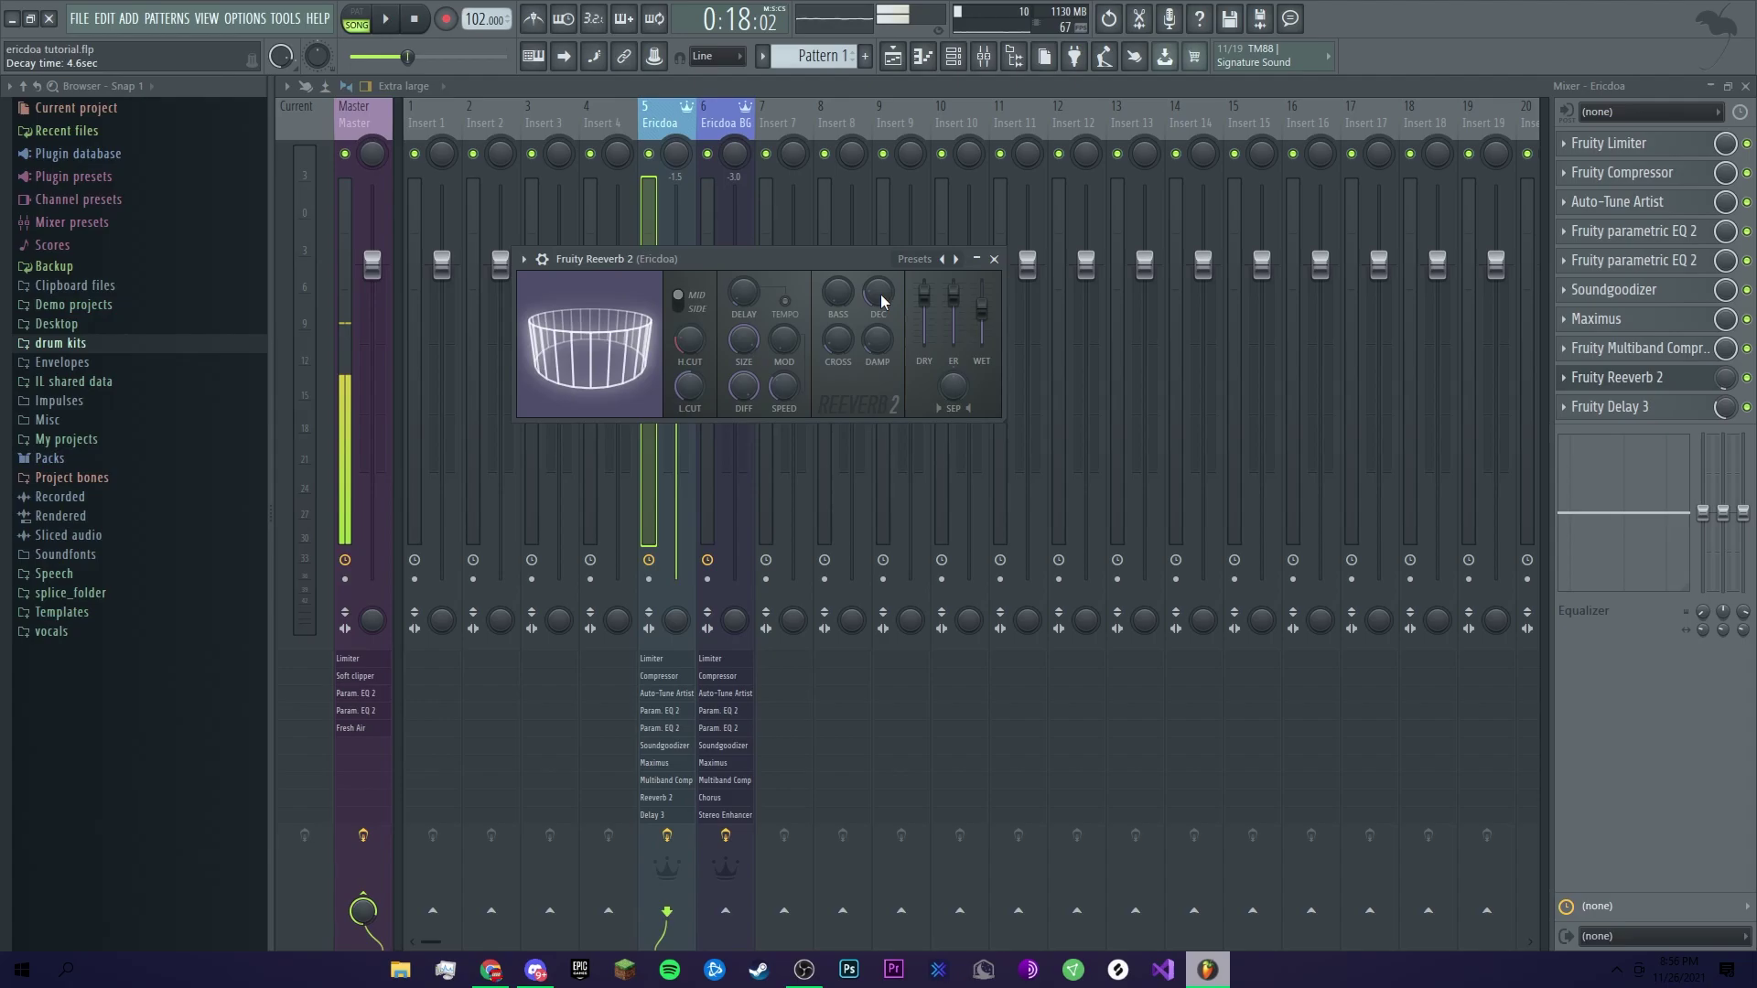
click(1610, 407)
drag(665, 245, 752, 303)
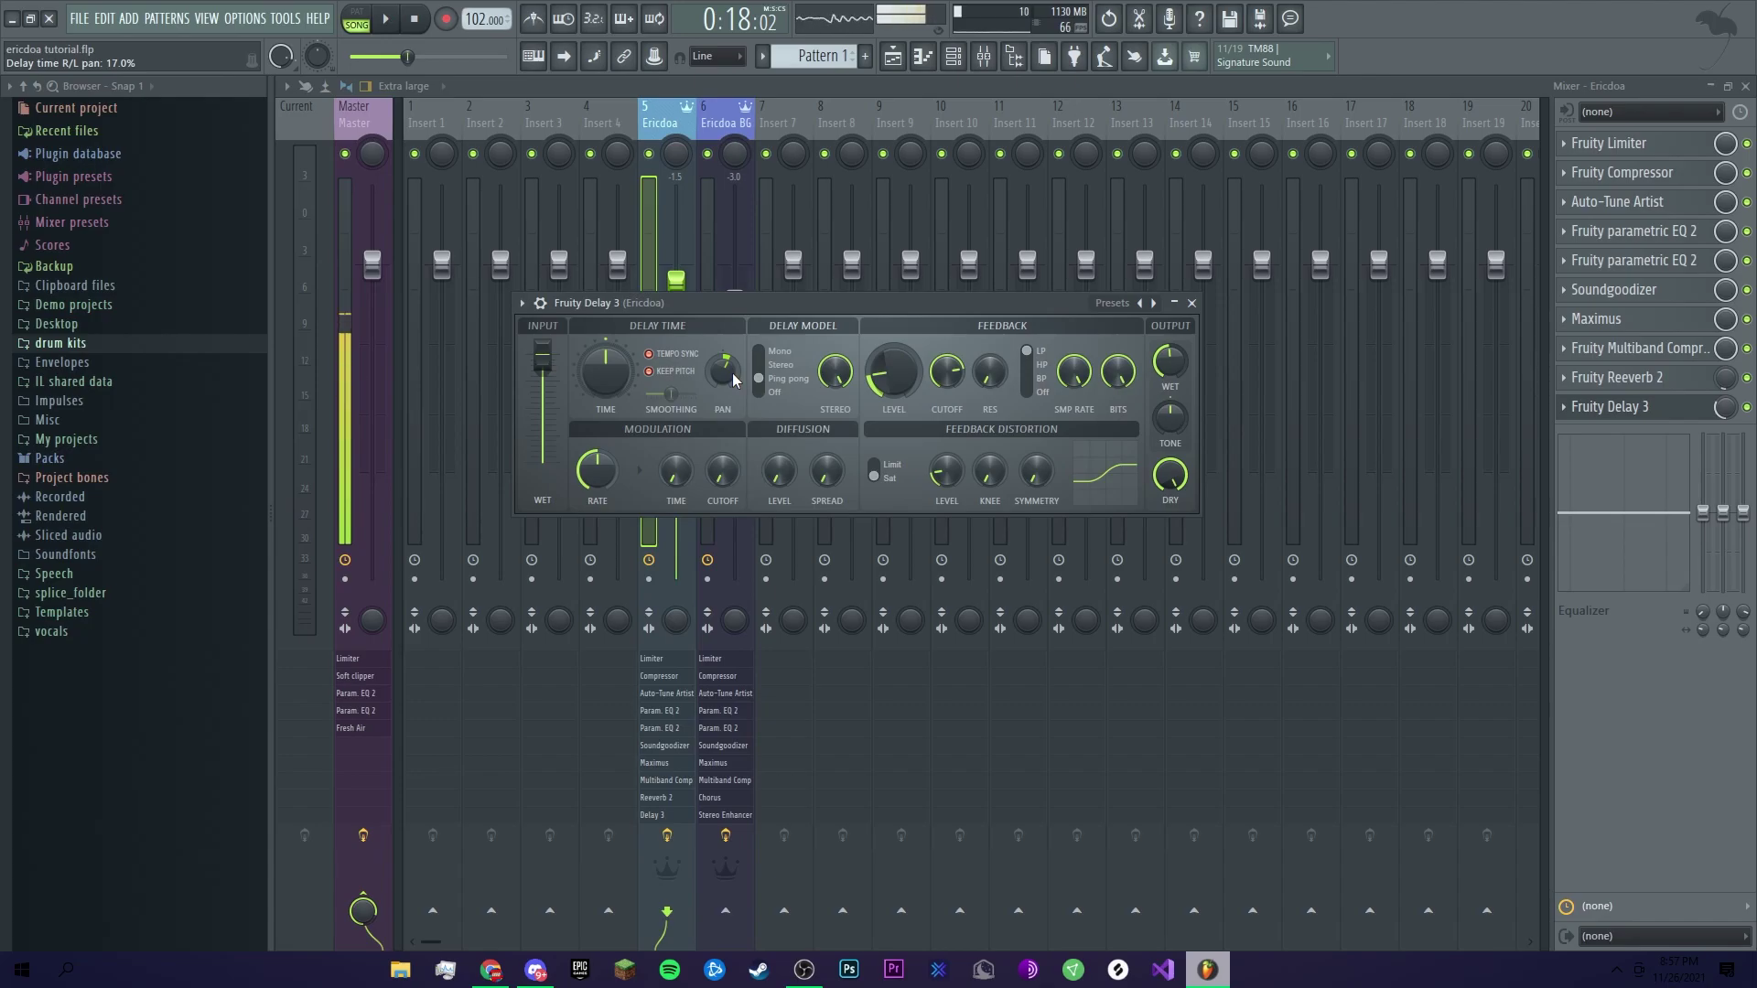
Examine the second Fruity parametric EQ 2 curve on the Ericdoa BG mixer track, and close the plugin.
click(728, 117)
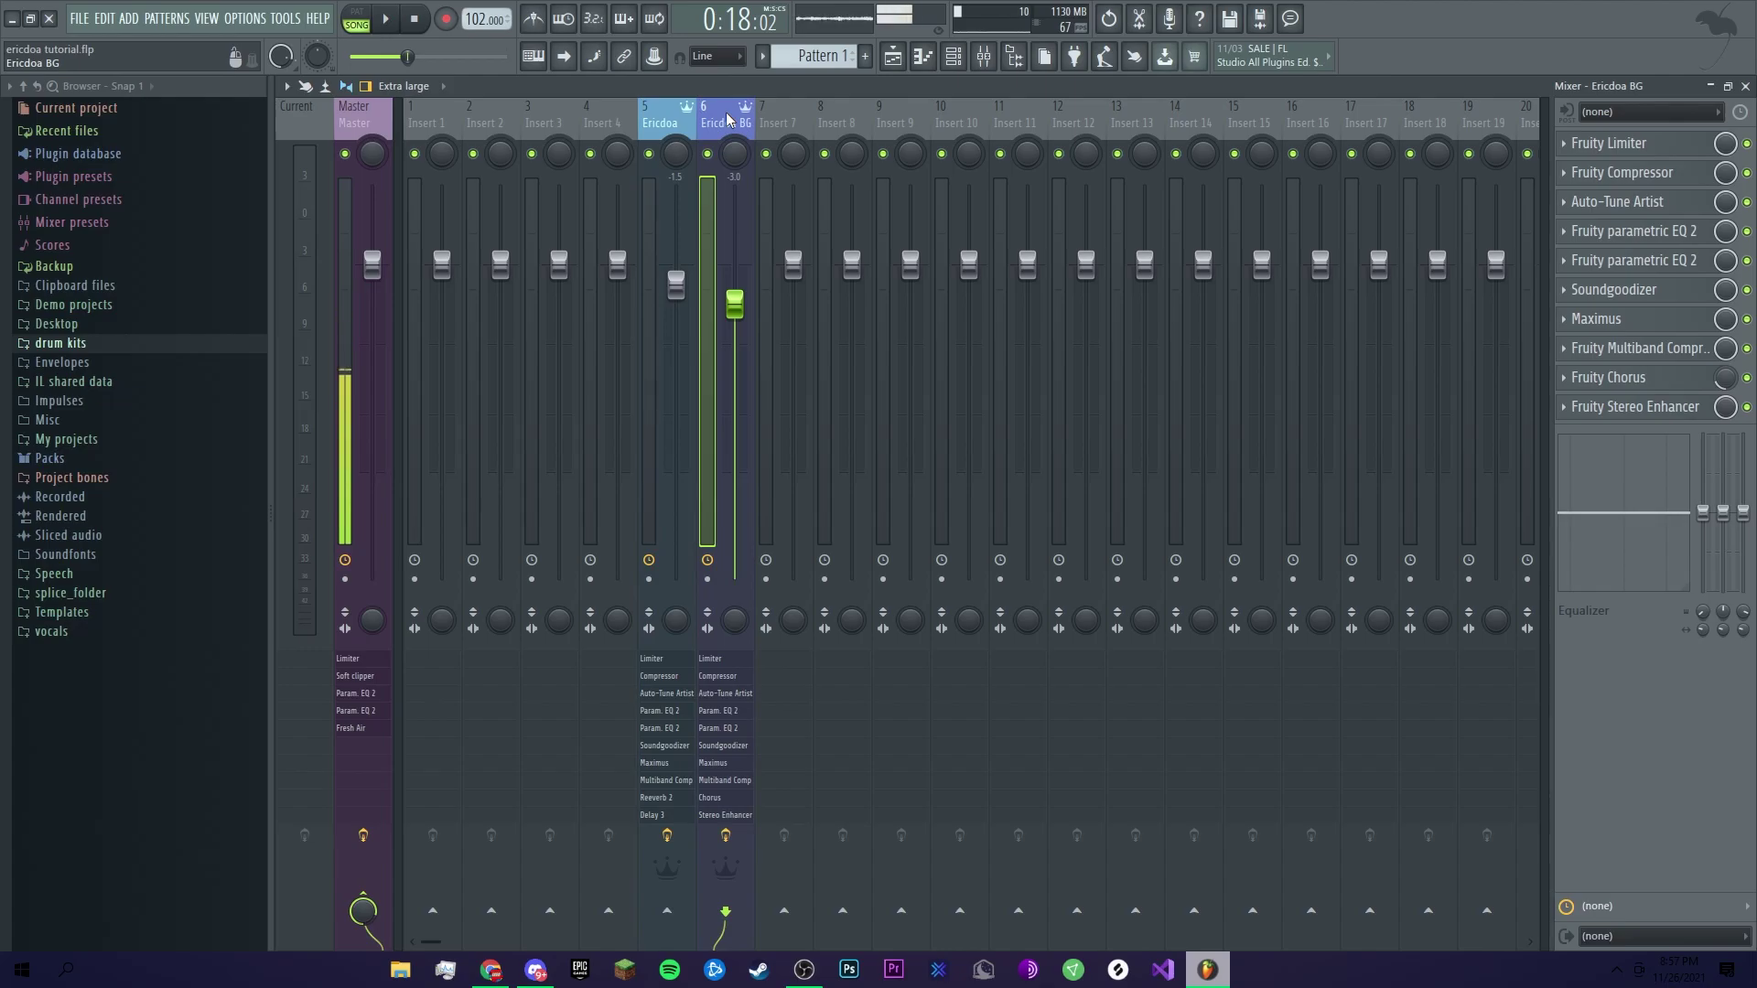
click(1683, 265)
drag(394, 194, 566, 218)
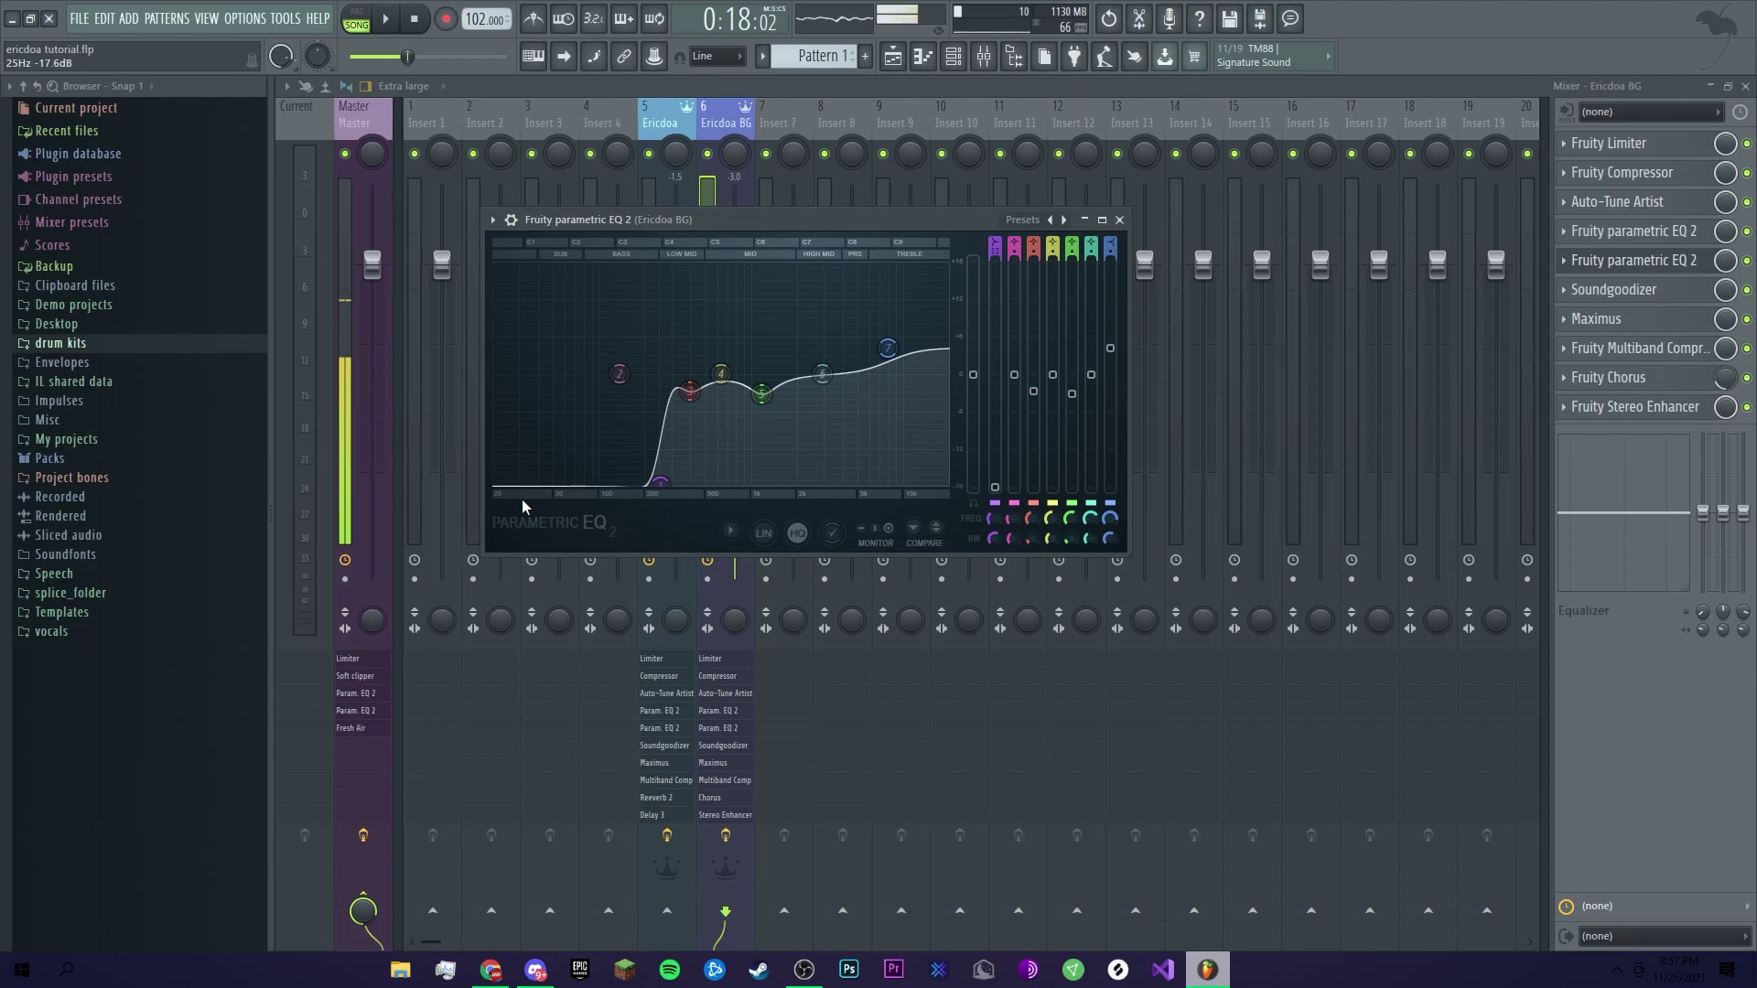
click(1119, 220)
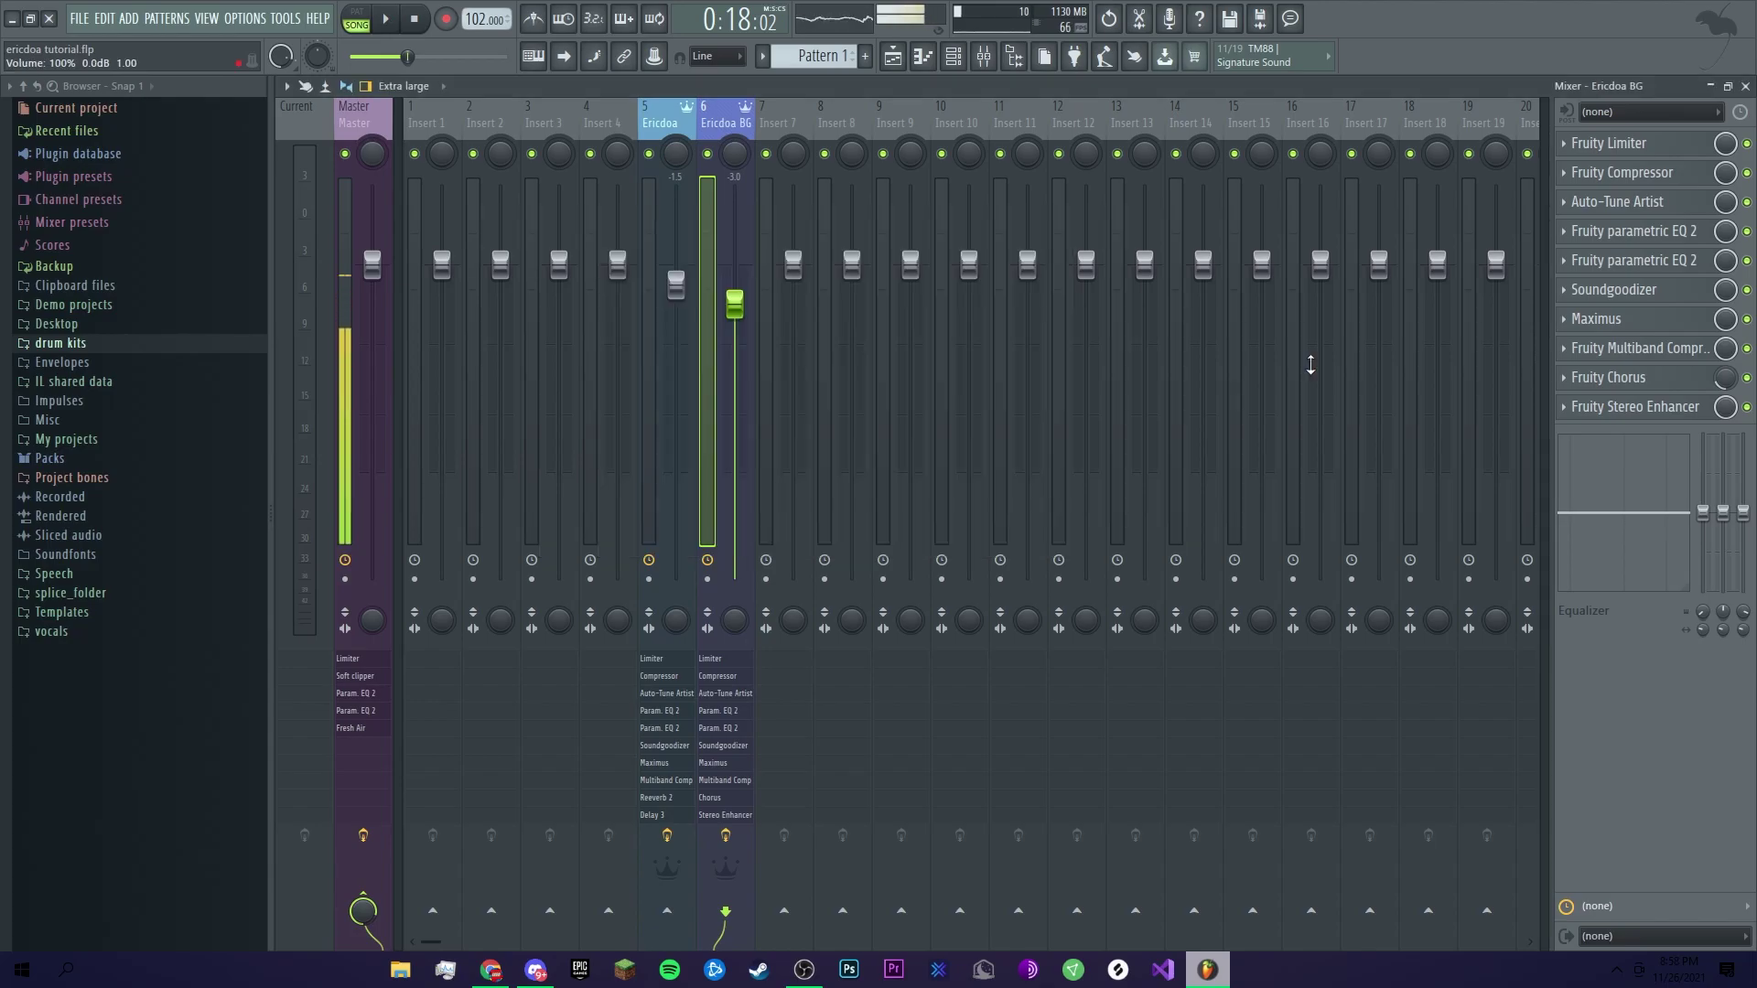
Examine the Fruity Chorus and Fruity Stereo Enhancer settings on the Ericdoa BG mixer track.
click(1615, 377)
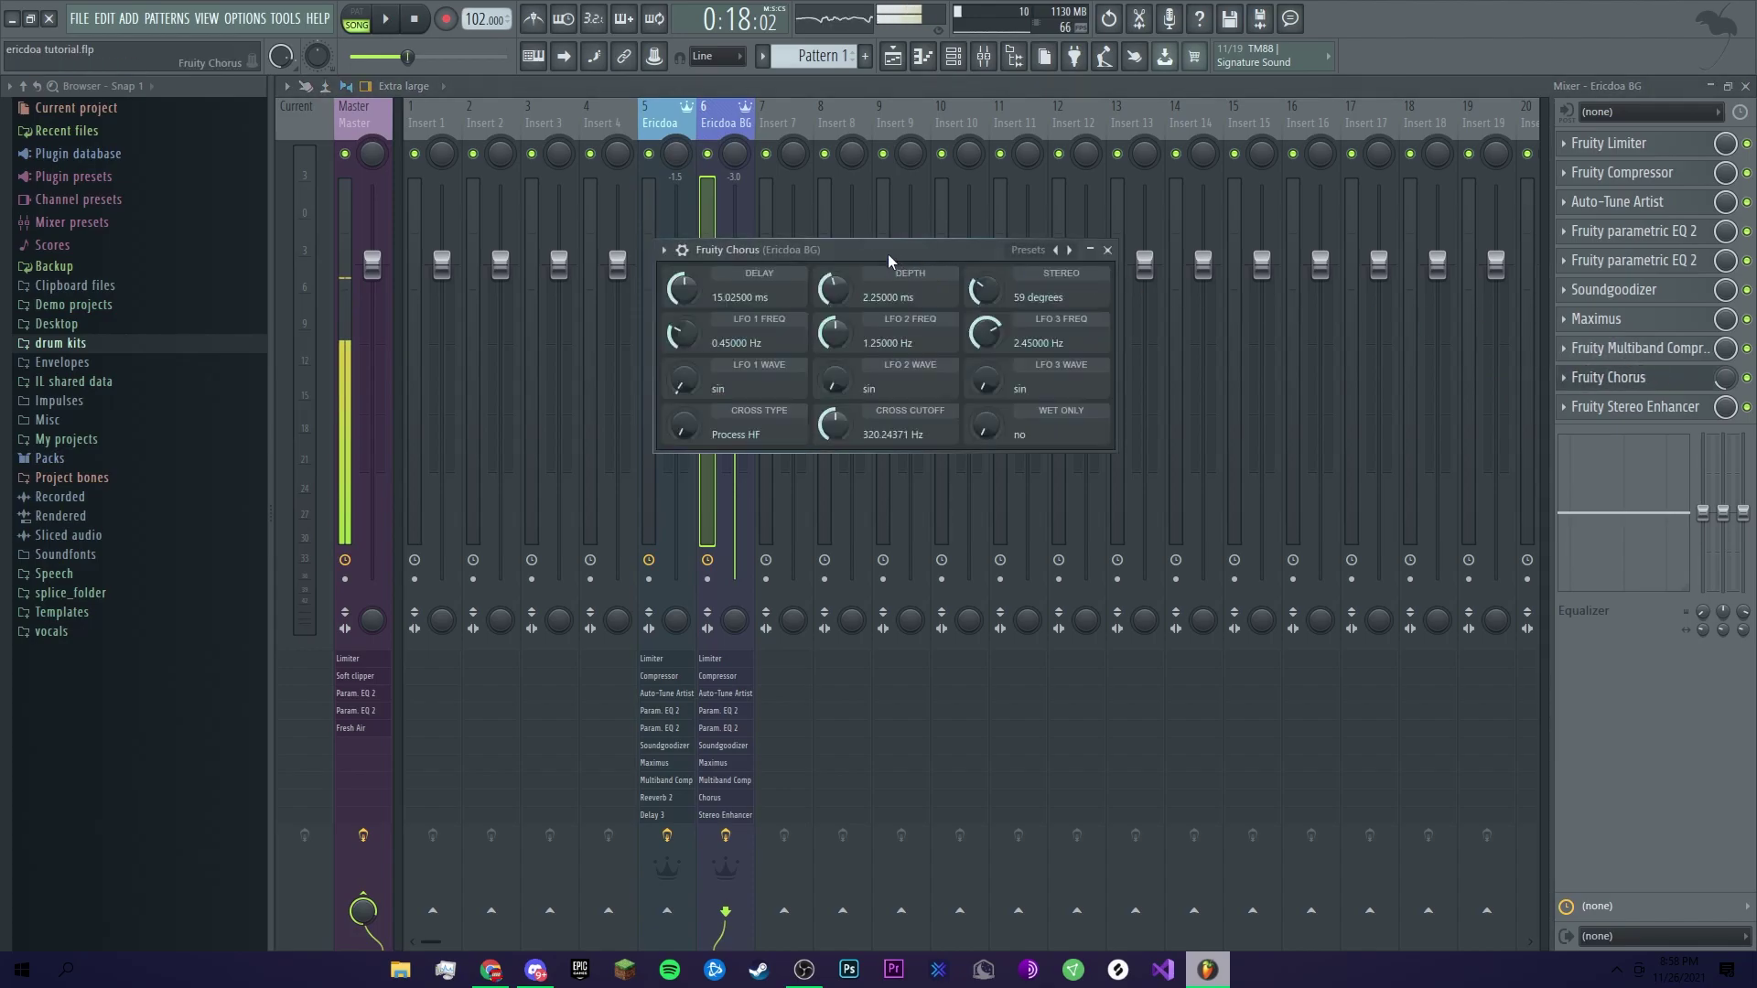
drag(890, 257, 850, 259)
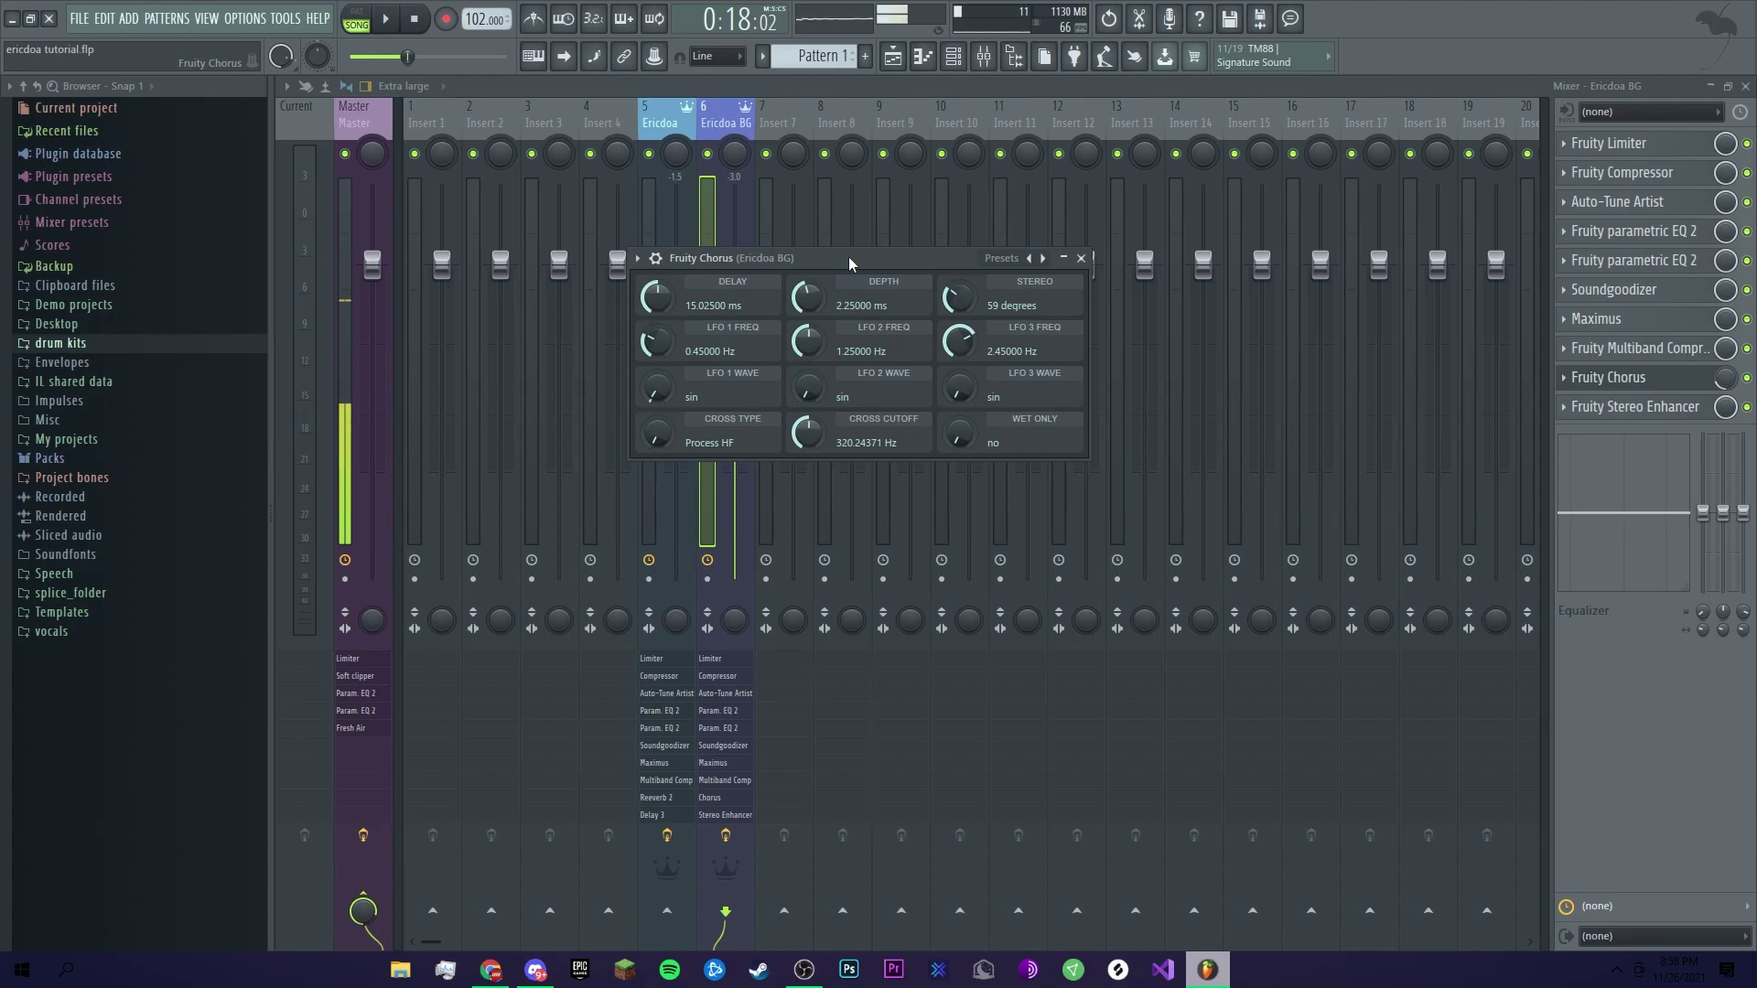
click(1615, 377)
click(1679, 406)
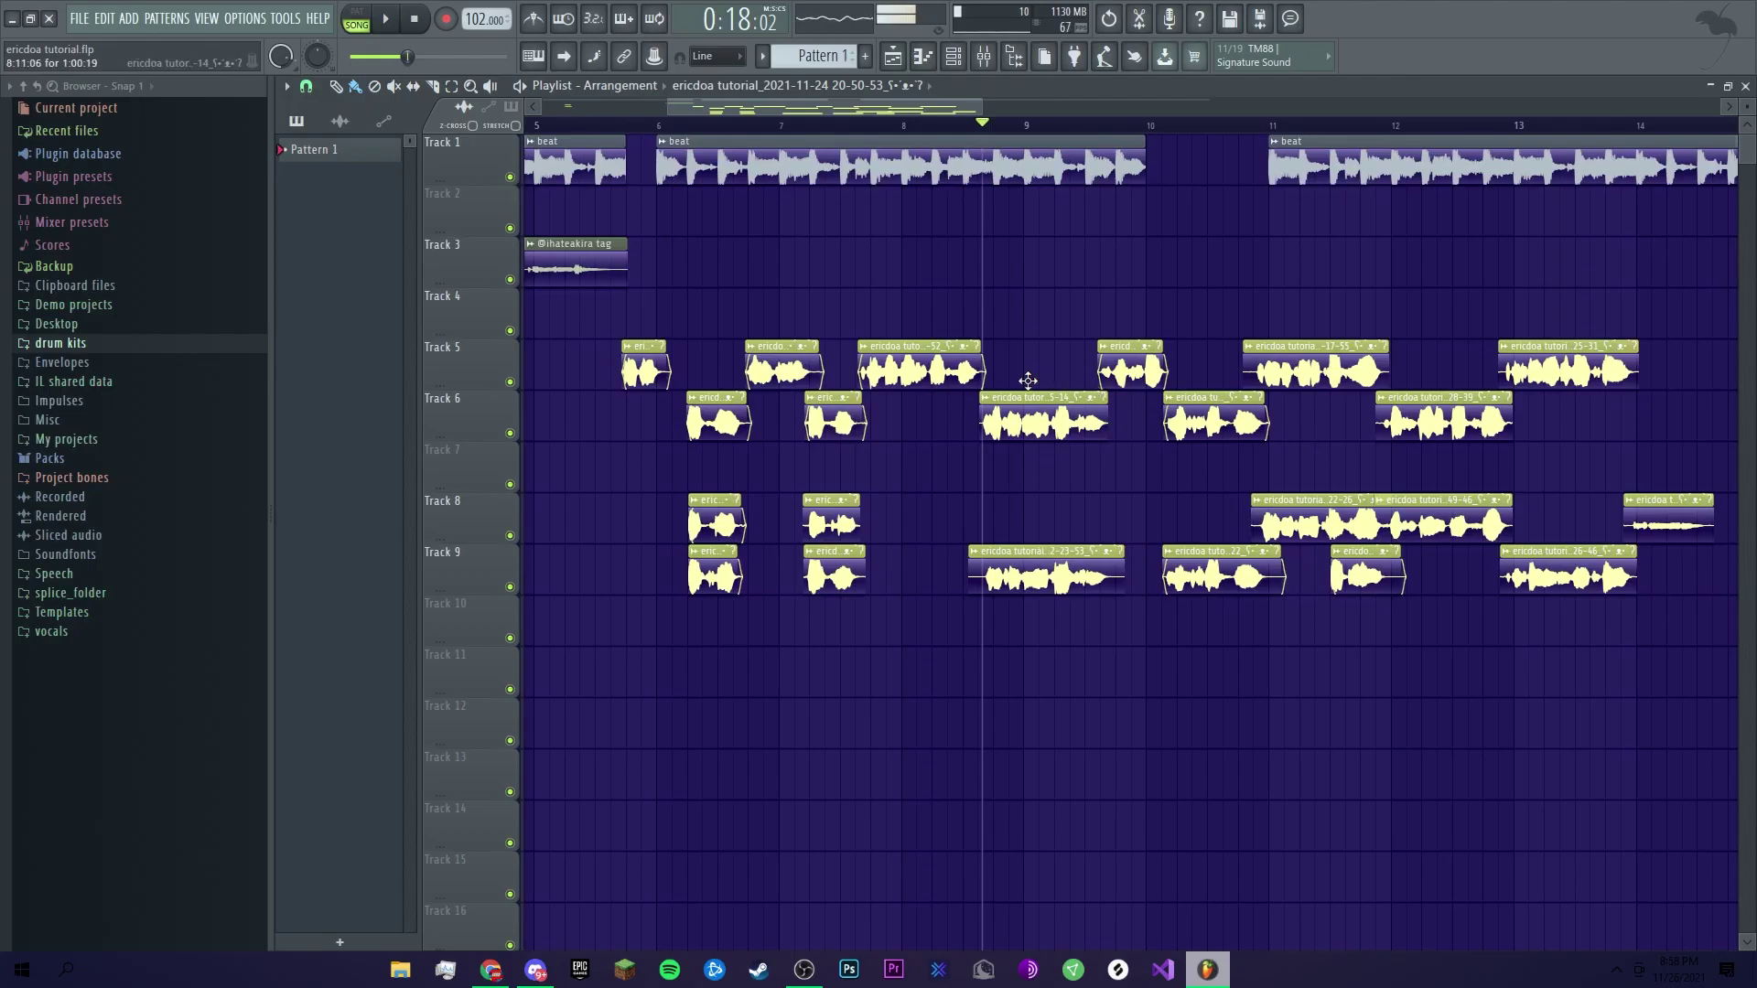
Solo the lead vocals on playlist Tracks 5 and 6, view the Ericdoa mixer track, and play back the soloed vocals.
scroll(948, 412, up, 2)
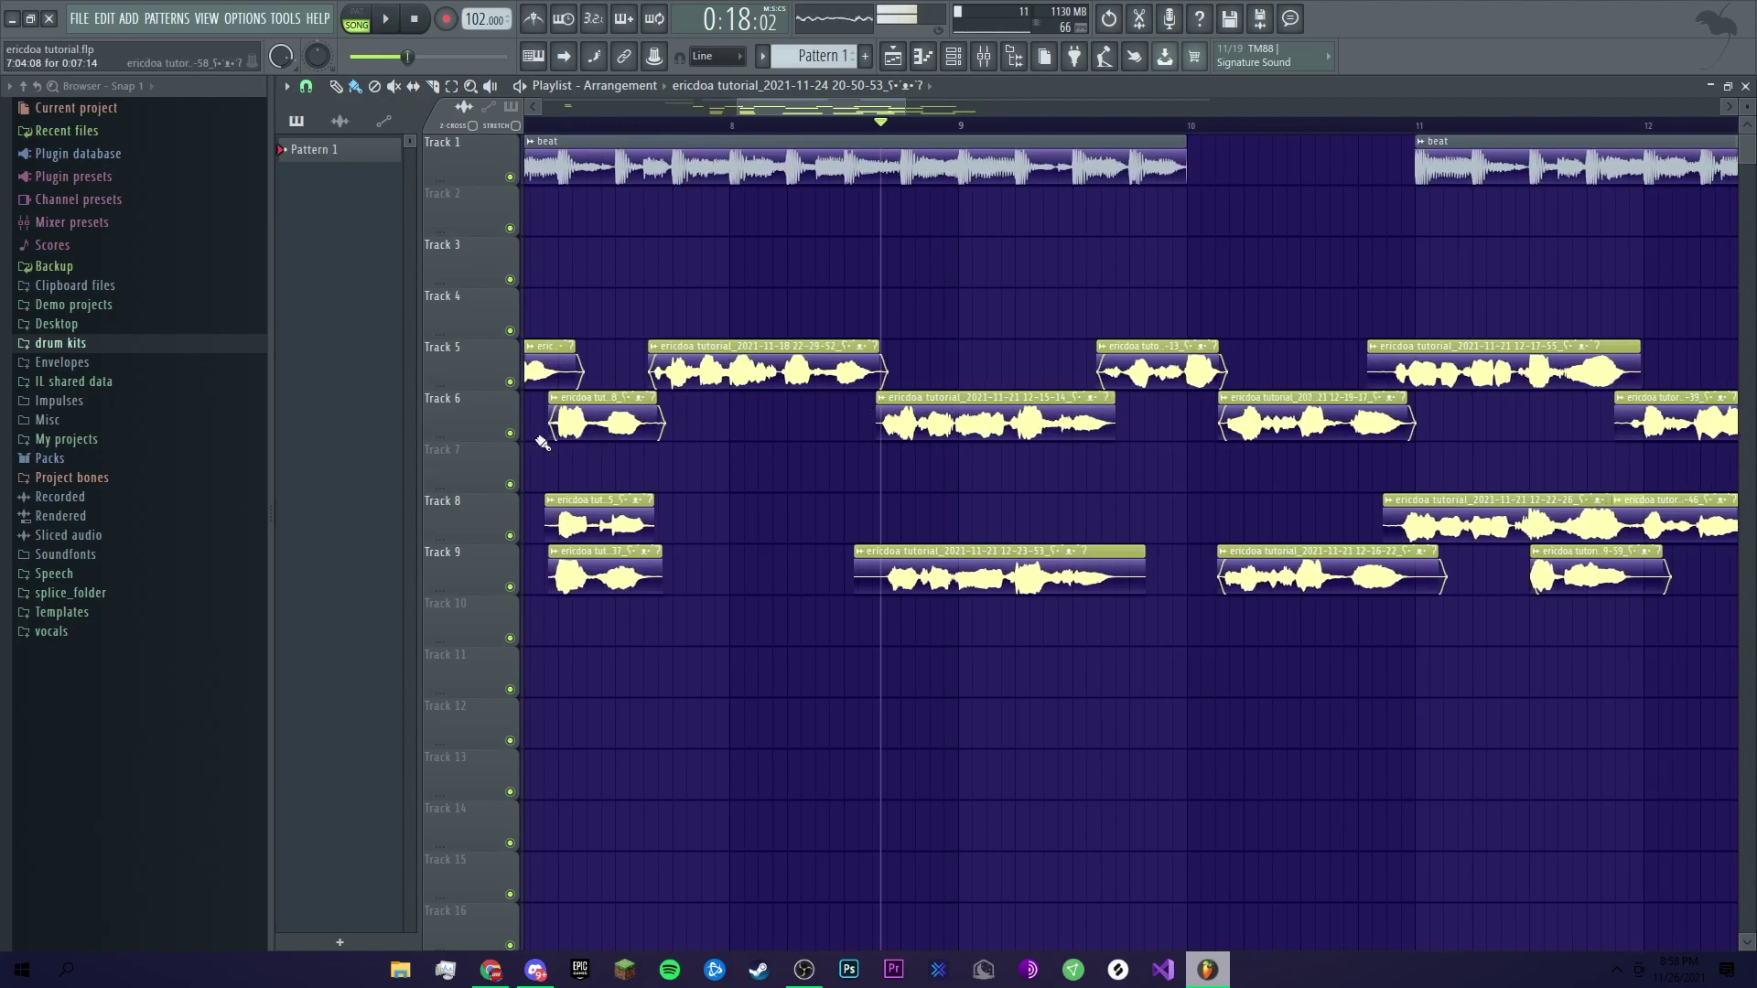
right_click(521, 394)
right_click(521, 394)
click(984, 56)
click(670, 124)
key(F5)
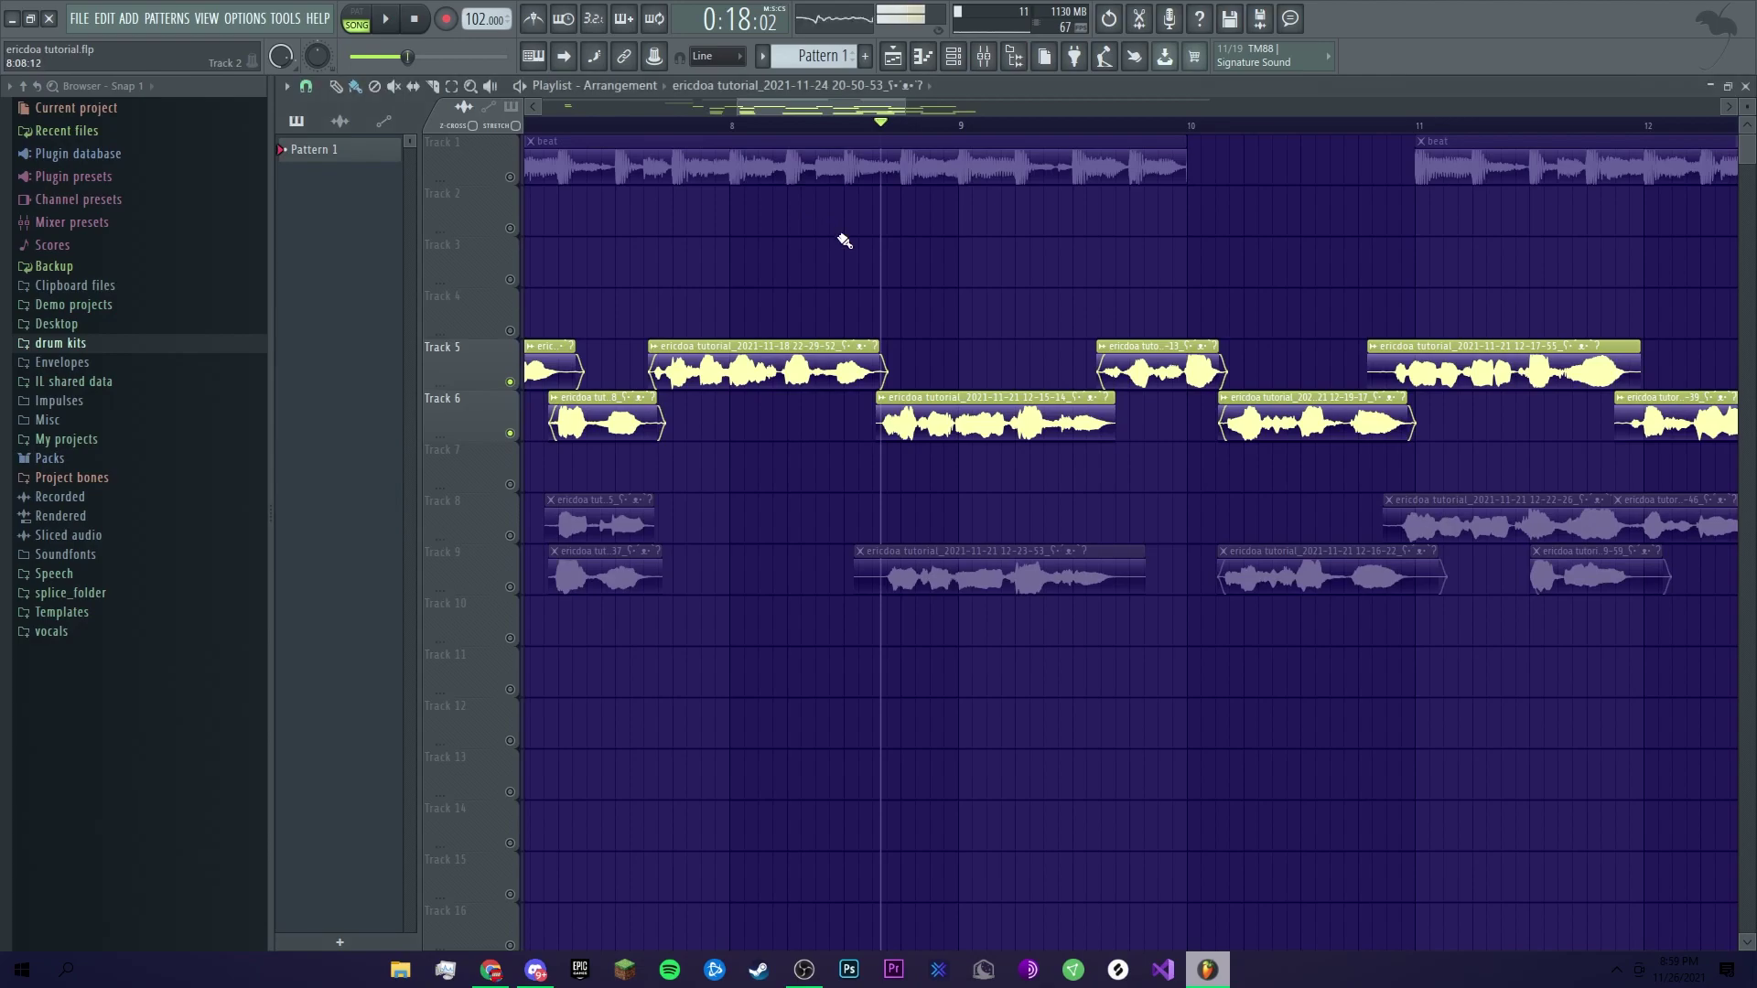
key(space)
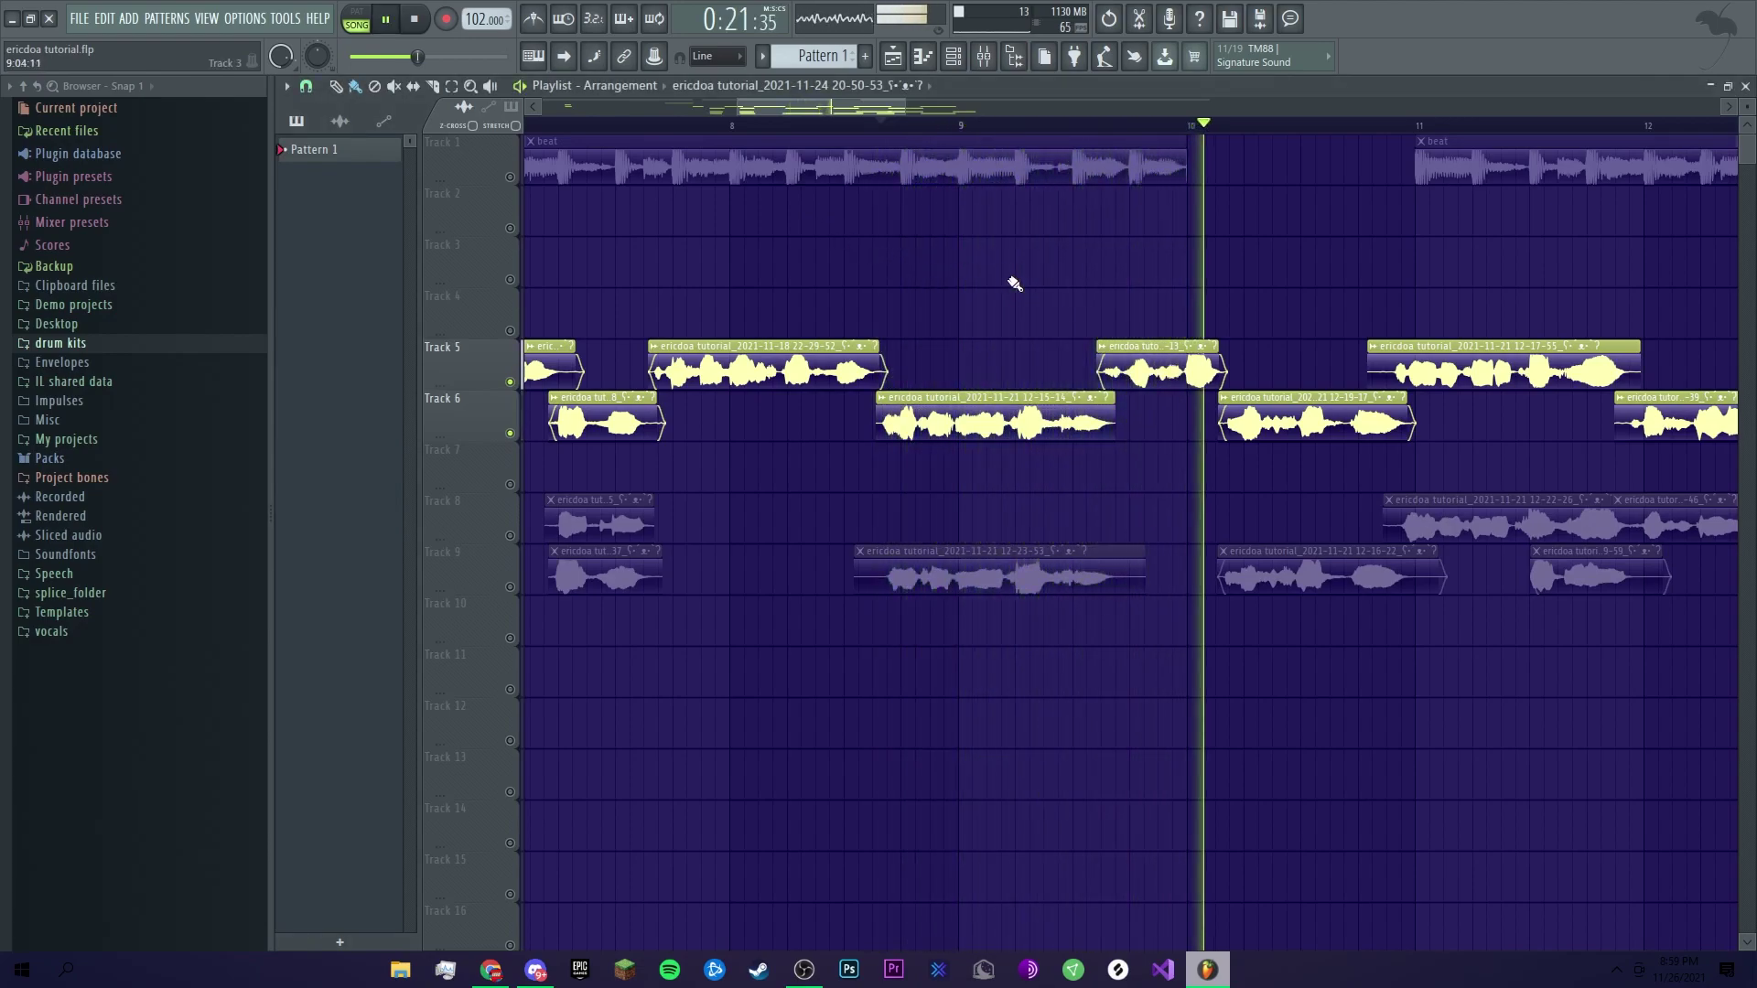
key(space)
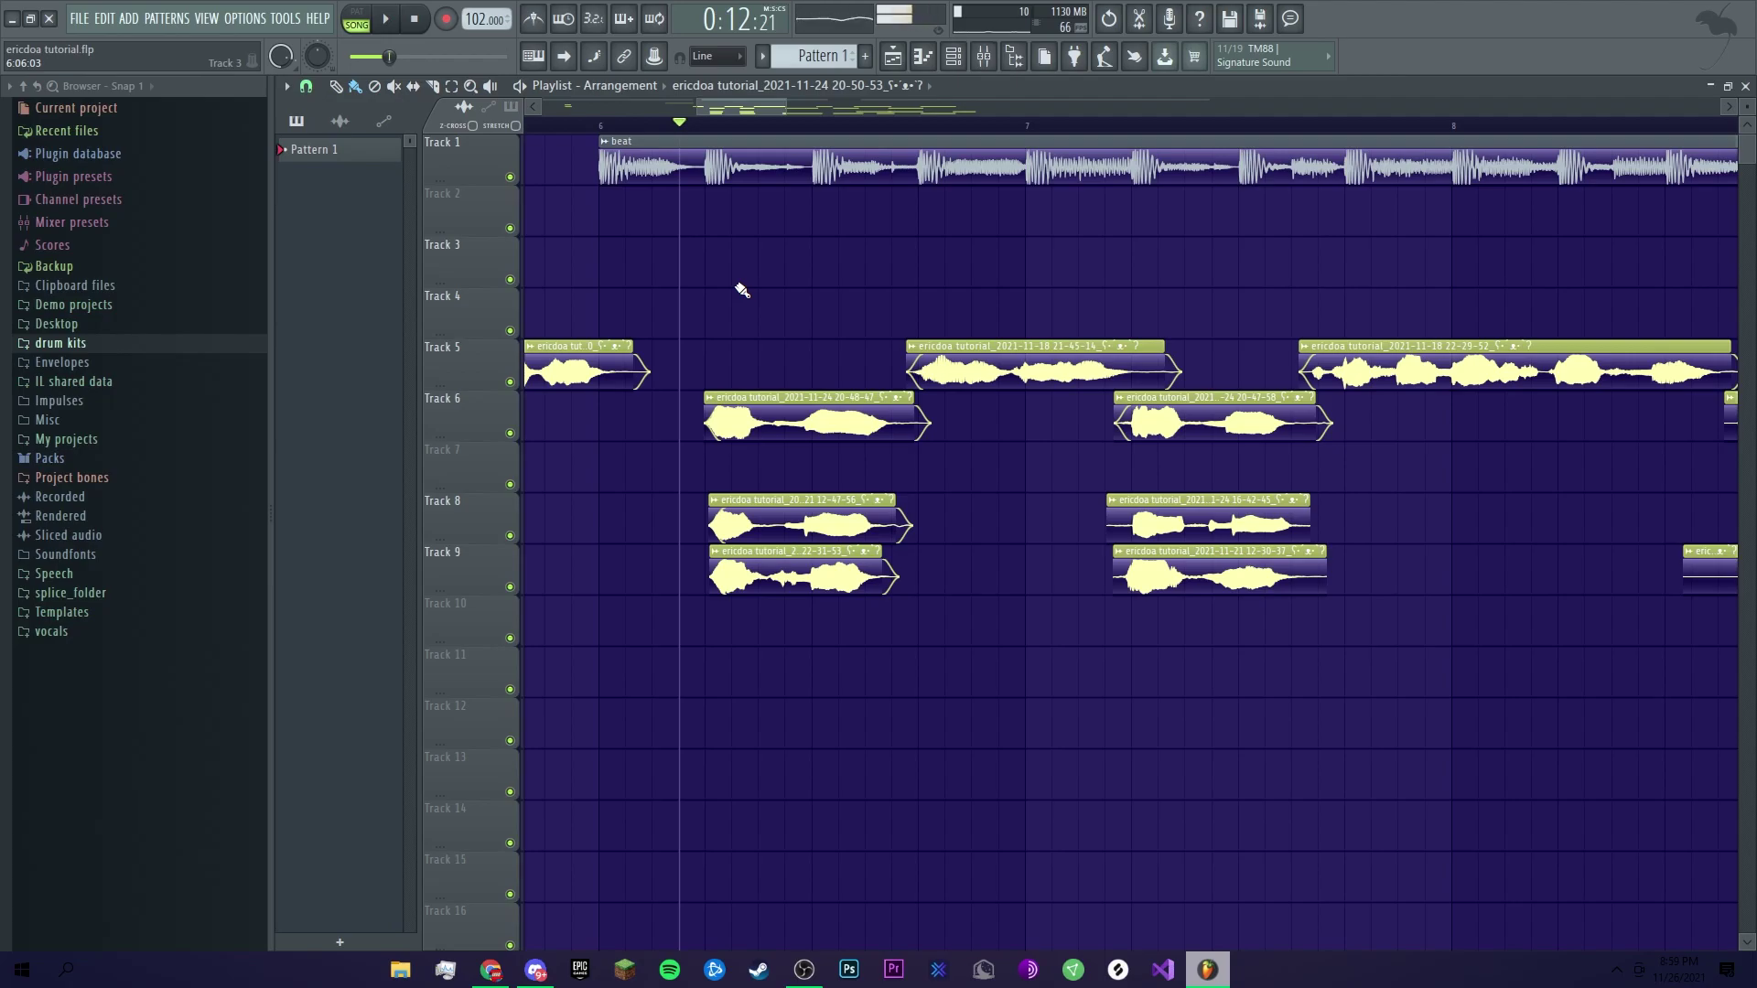
Solo the background vocals on playlist Track 9, view the Ericdoa BG mixer track, and play the vocals from just after bar 6.
click(457, 567)
click(983, 55)
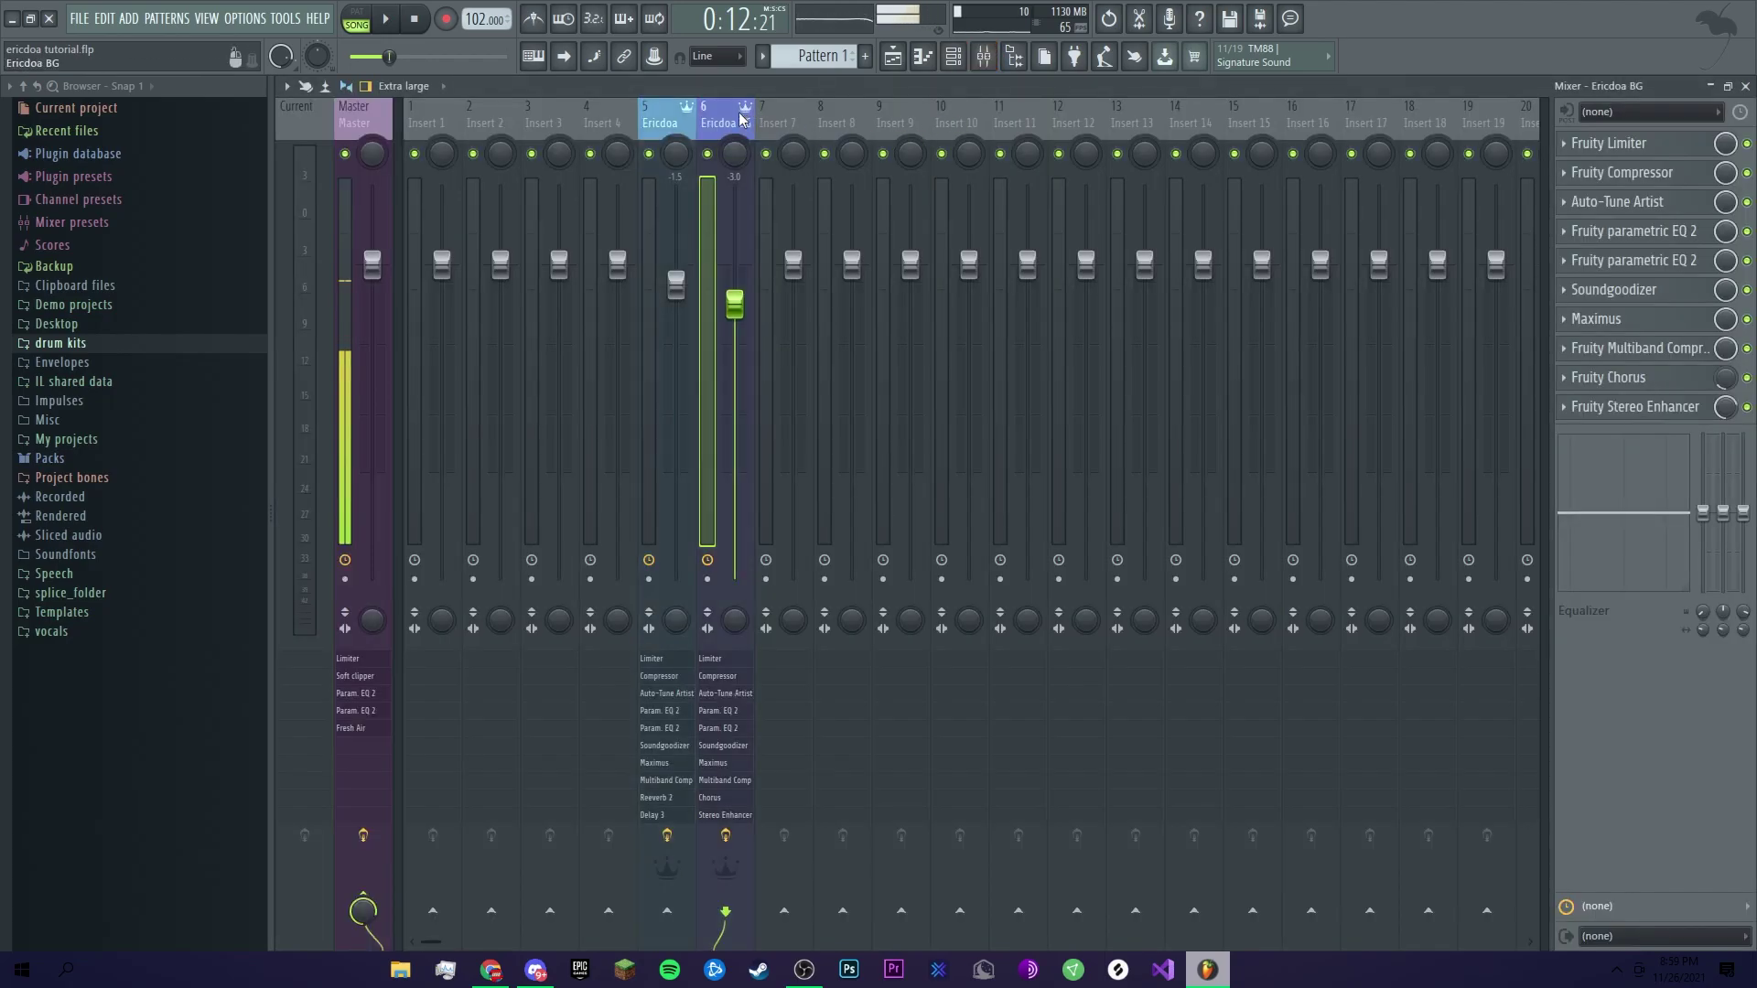
key(F9)
click(699, 126)
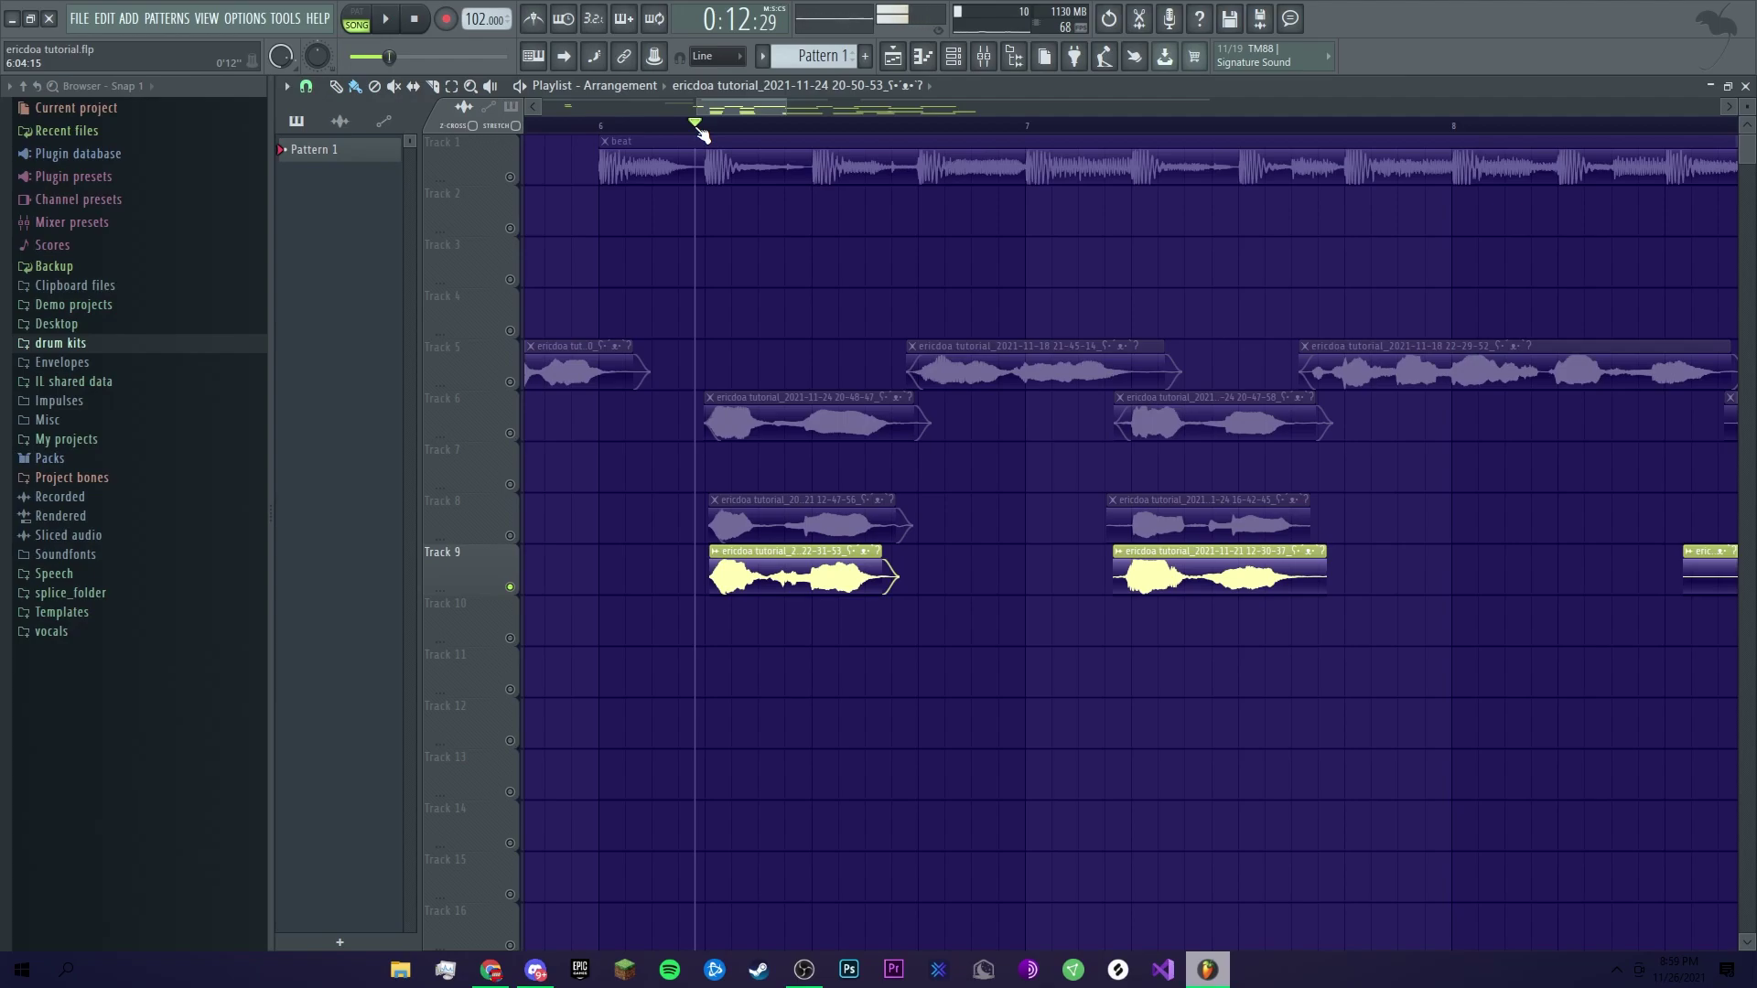
key(space)
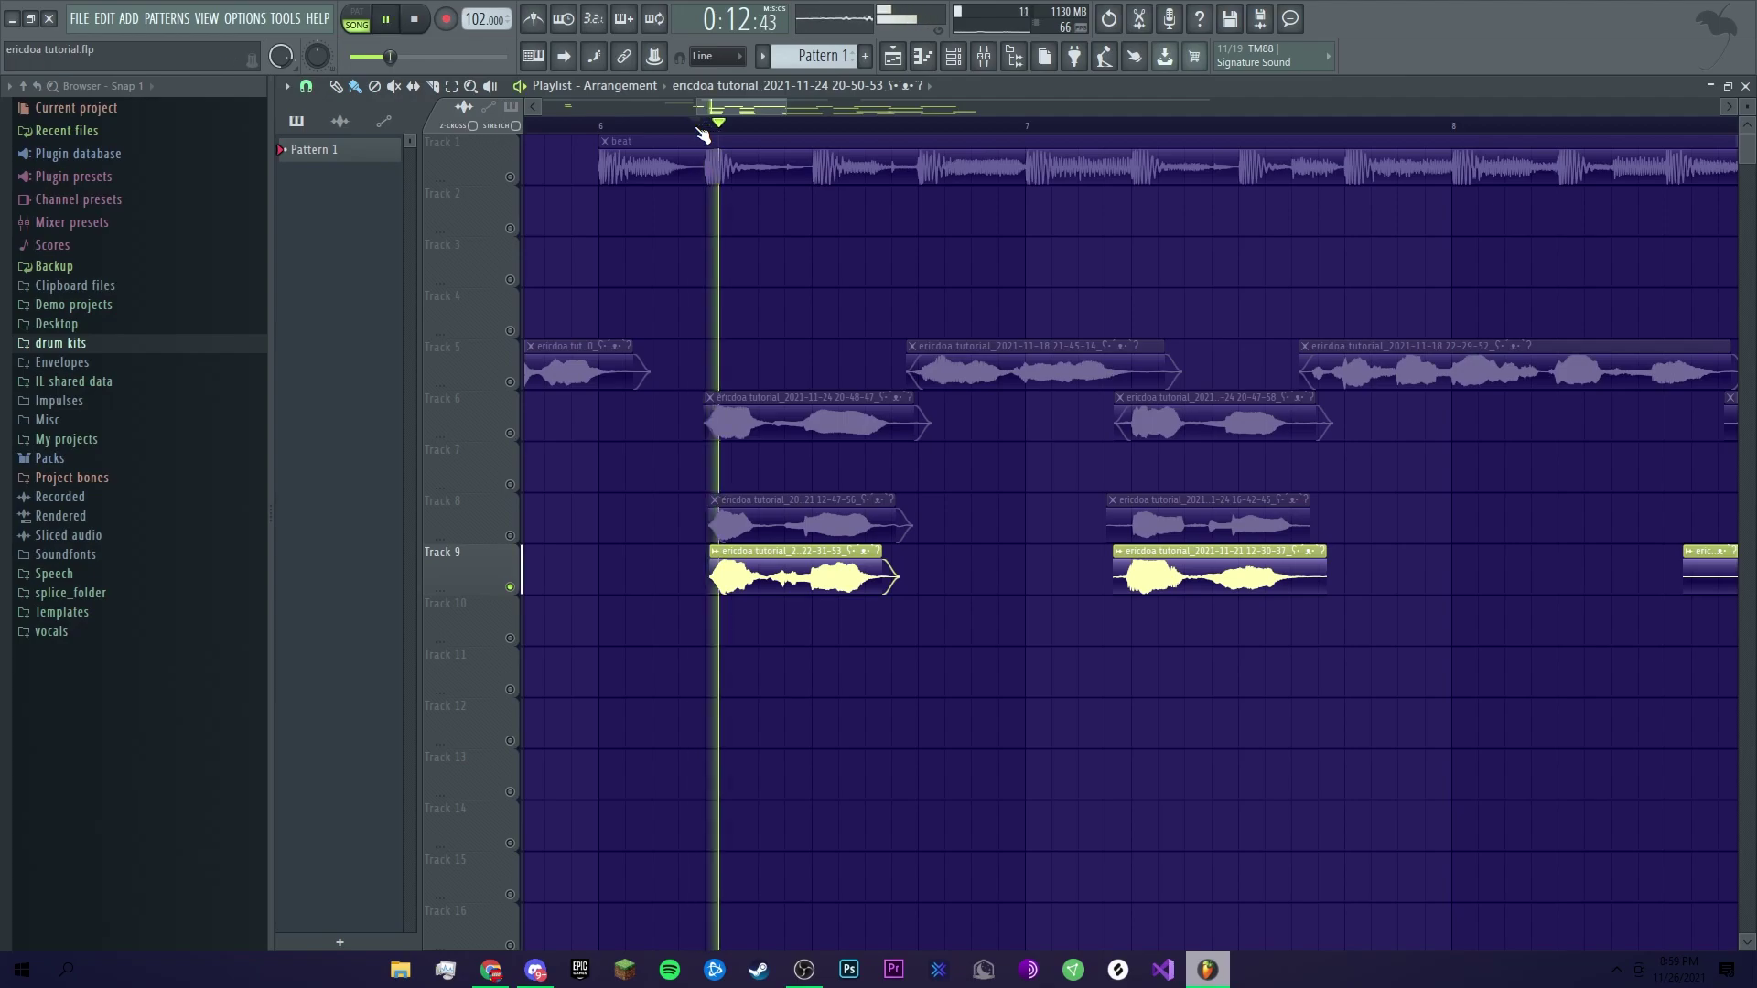
key(space)
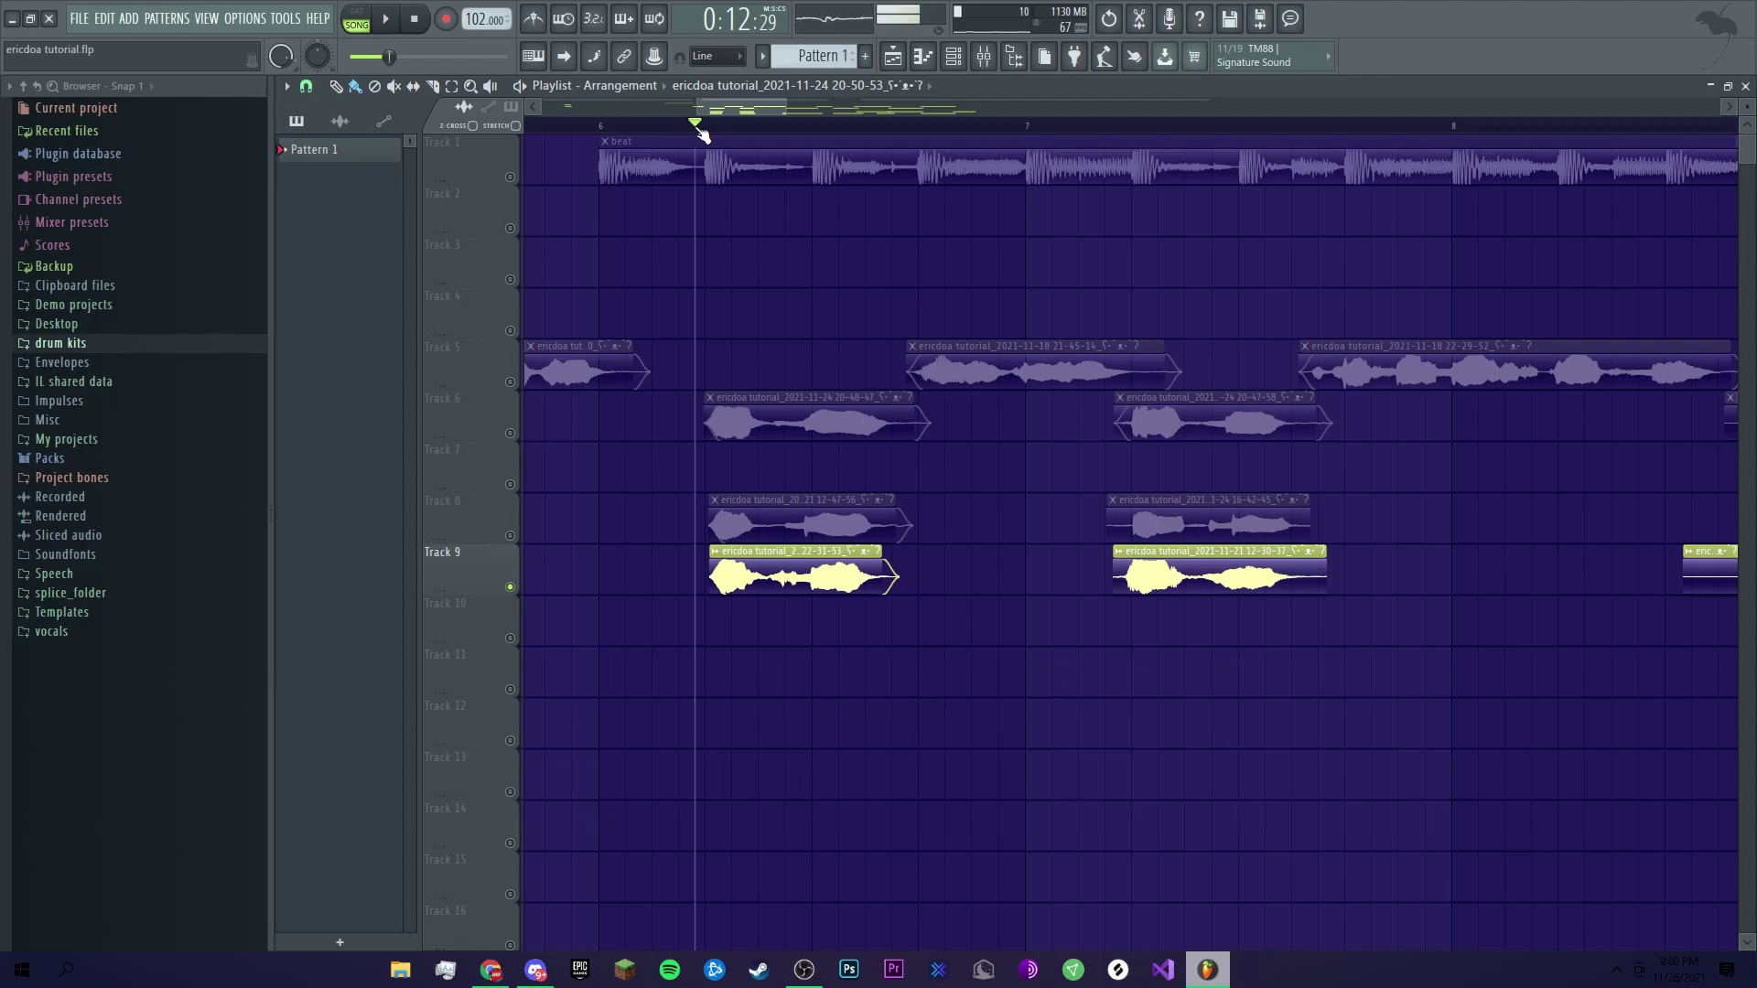
Unmute all vocal tracks with only the beat on Track 1 muted, and play them together from slightly earlier in bar 6.
drag(697, 123, 669, 122)
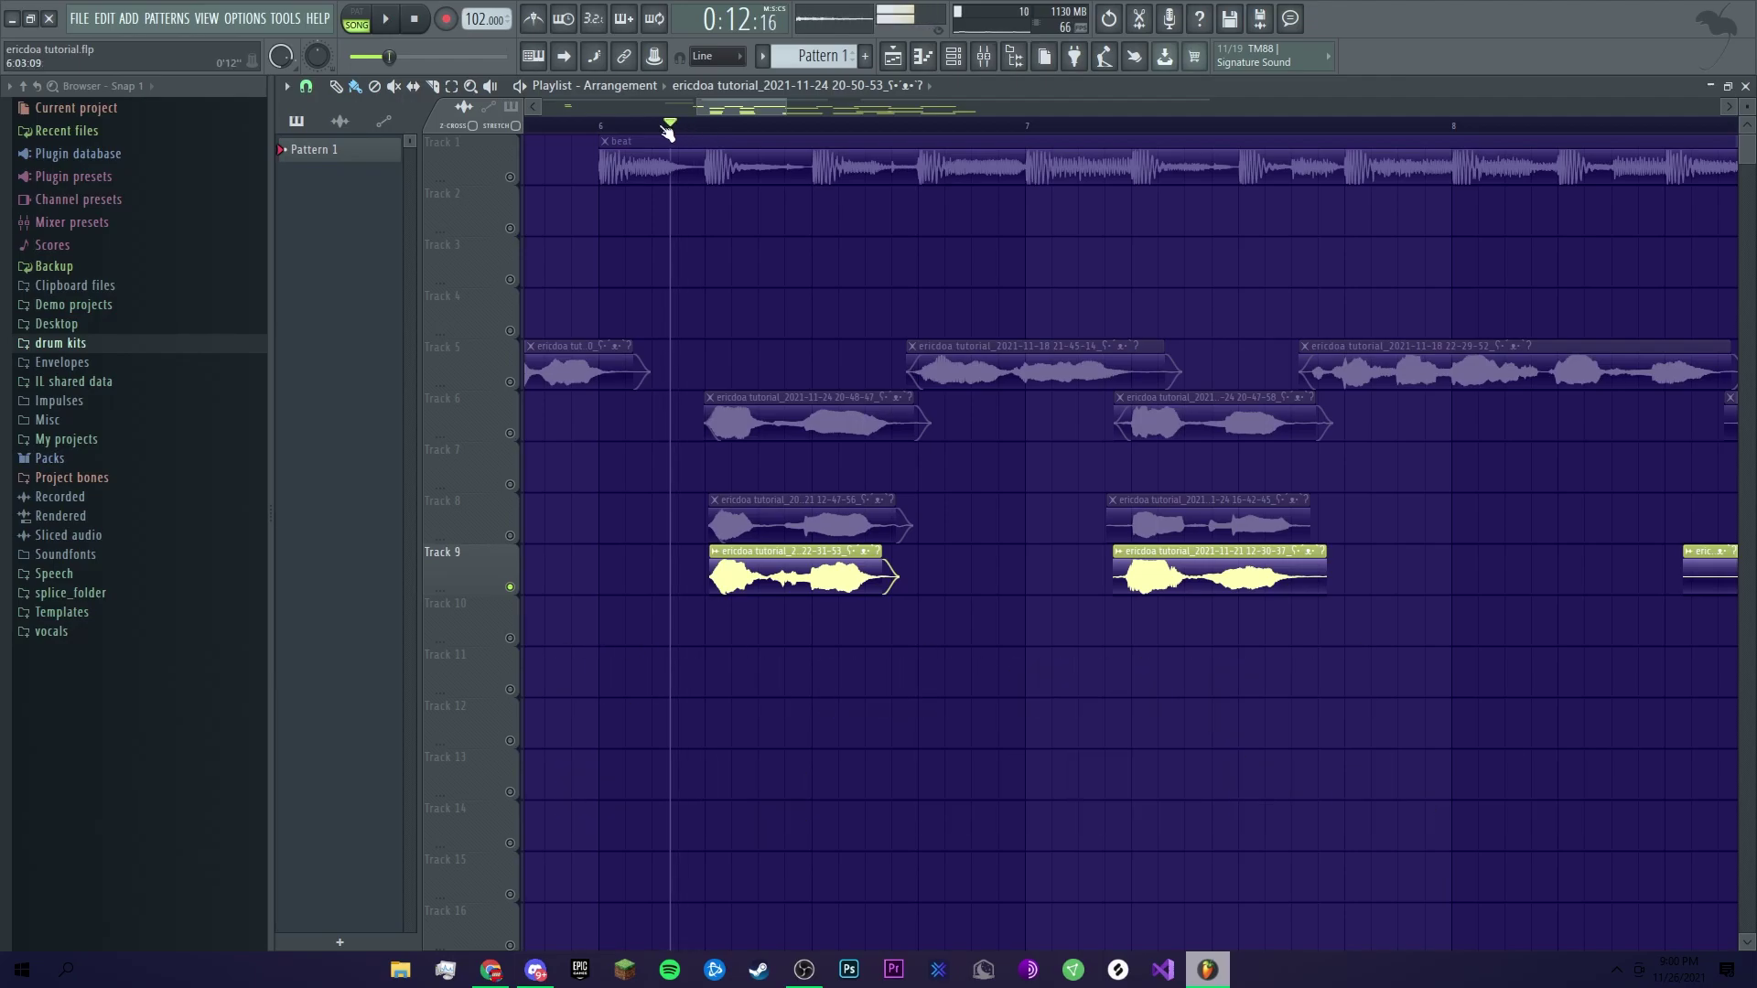
right_click(512, 176)
click(513, 177)
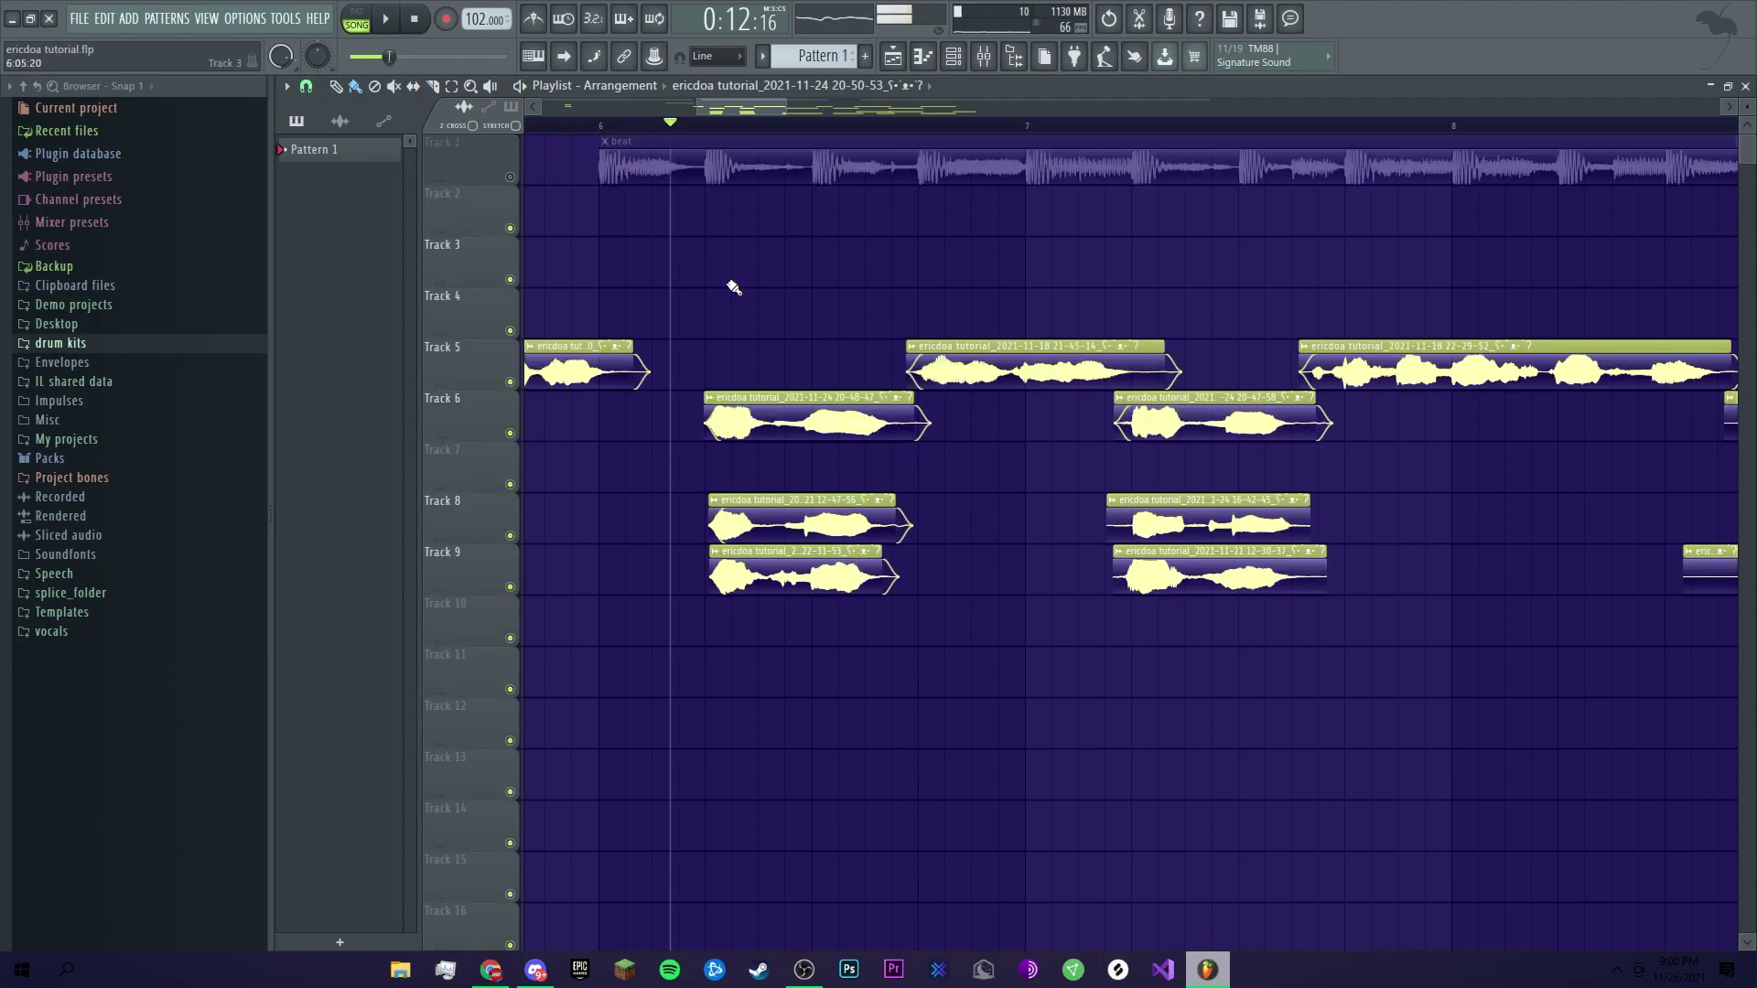
key(space)
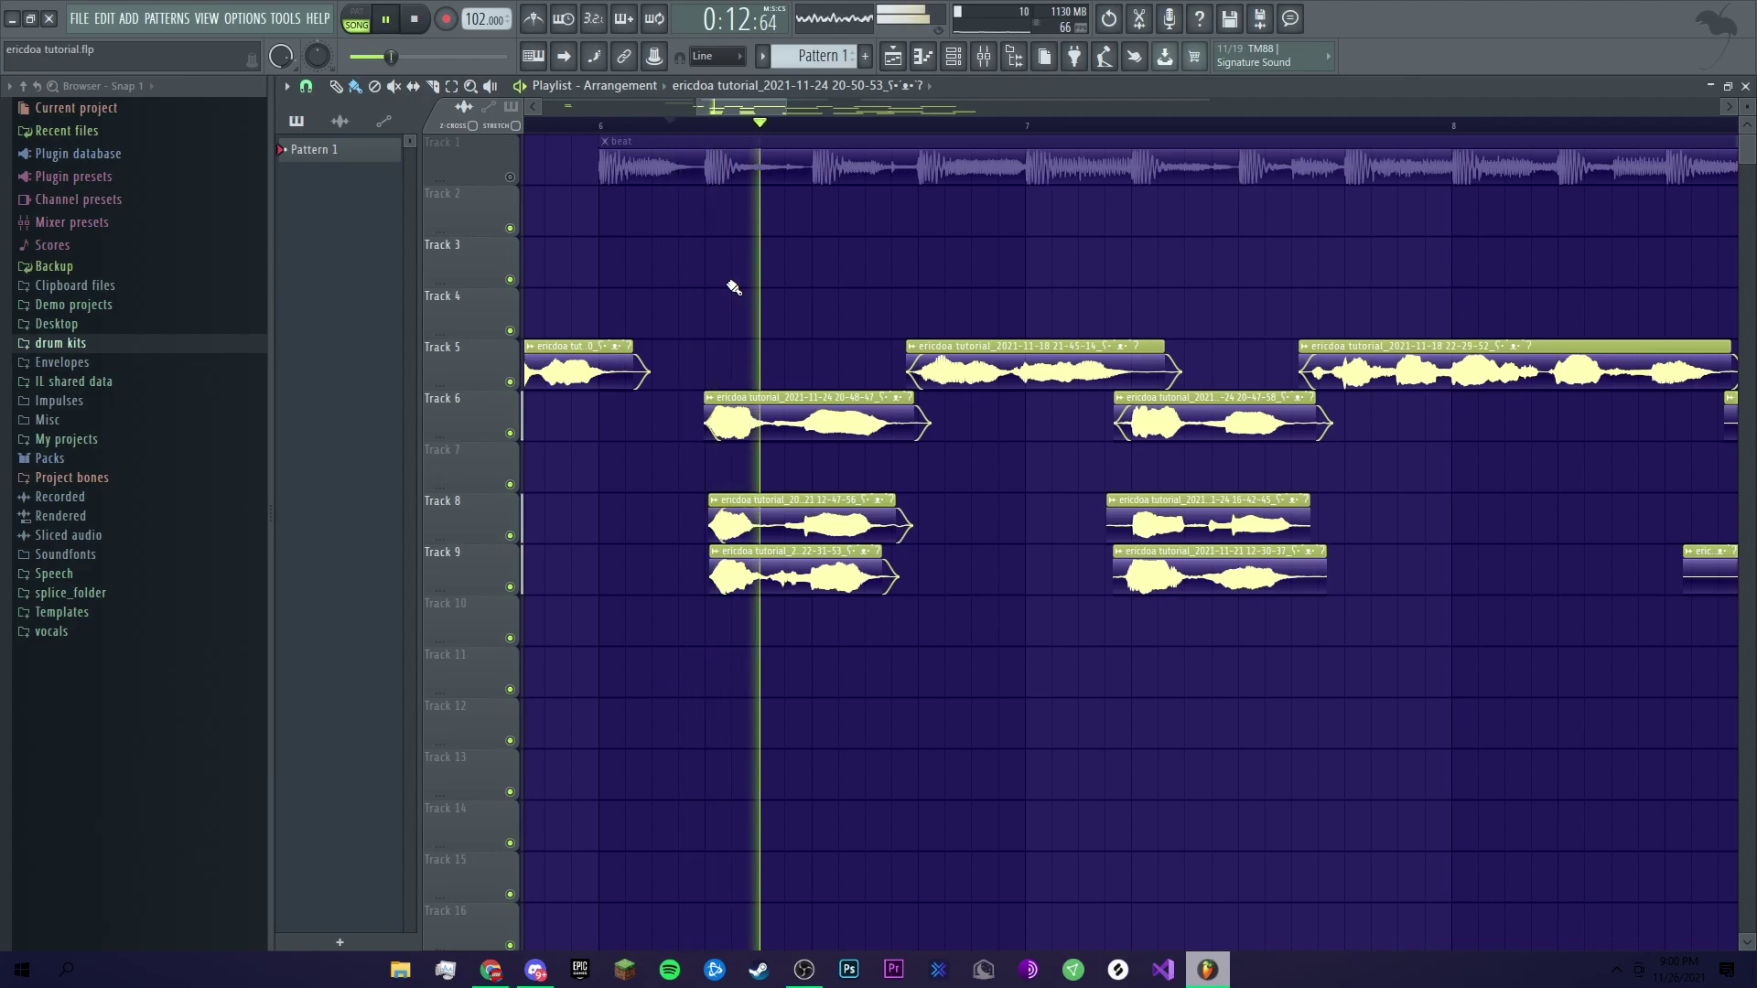
key(space)
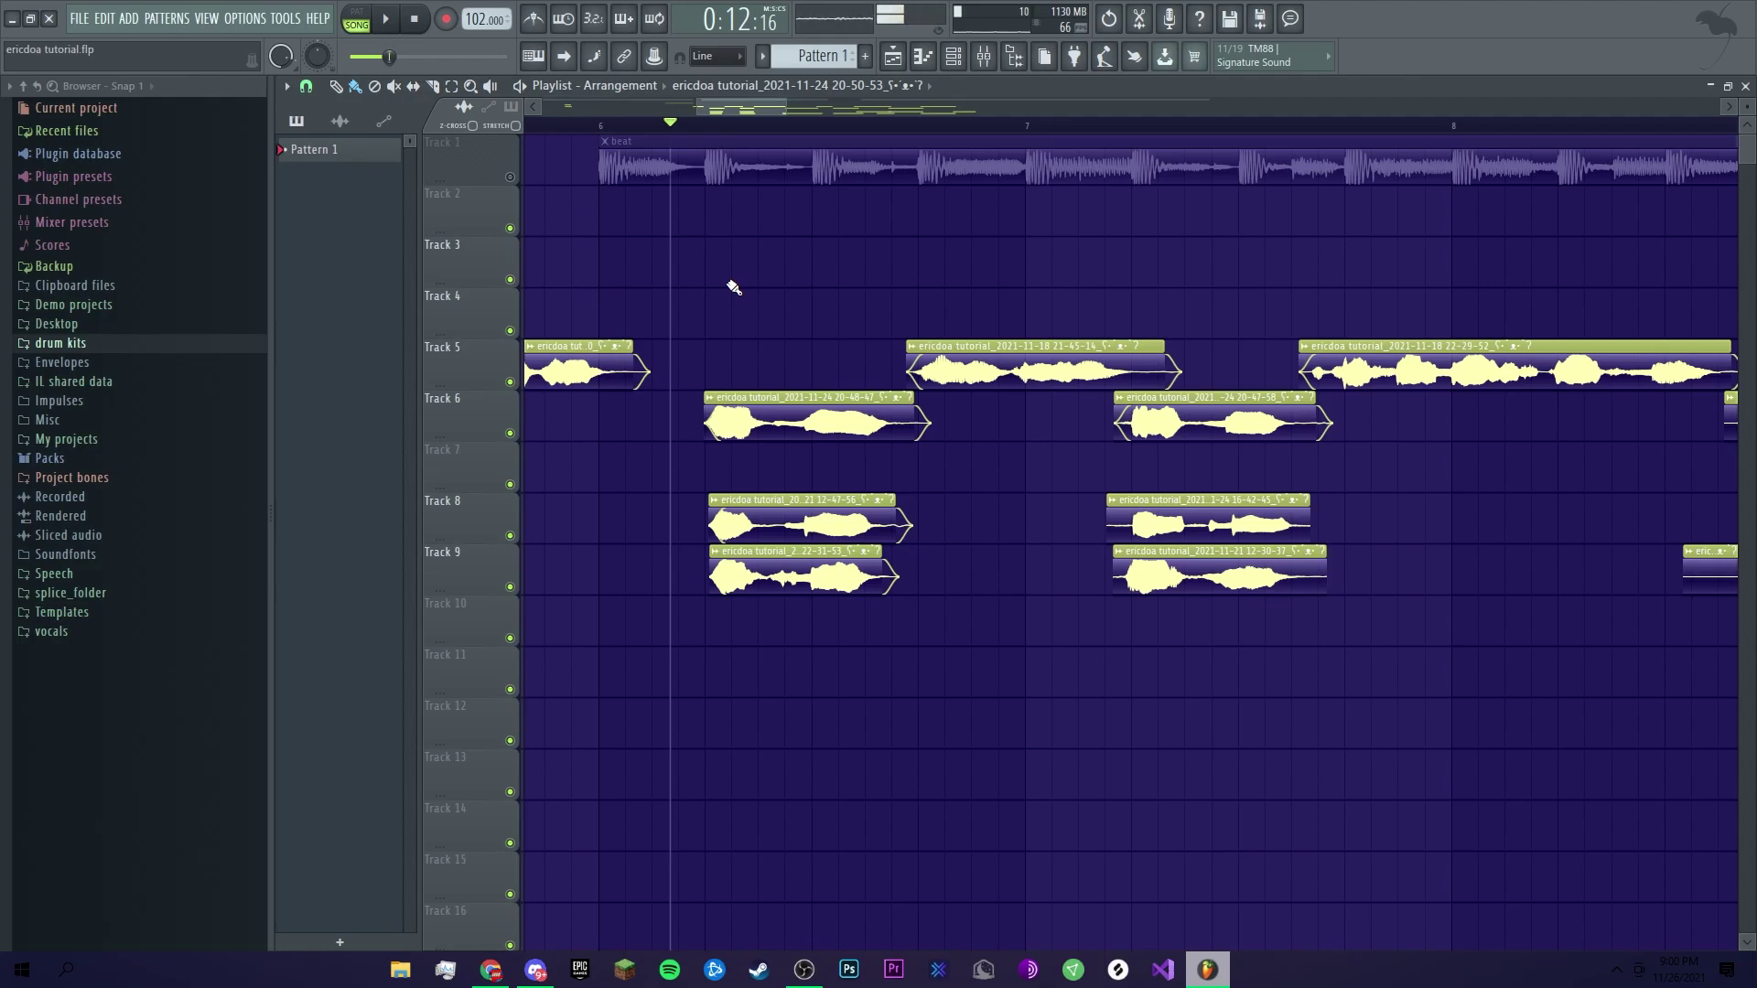
scroll(930, 490, down, 5)
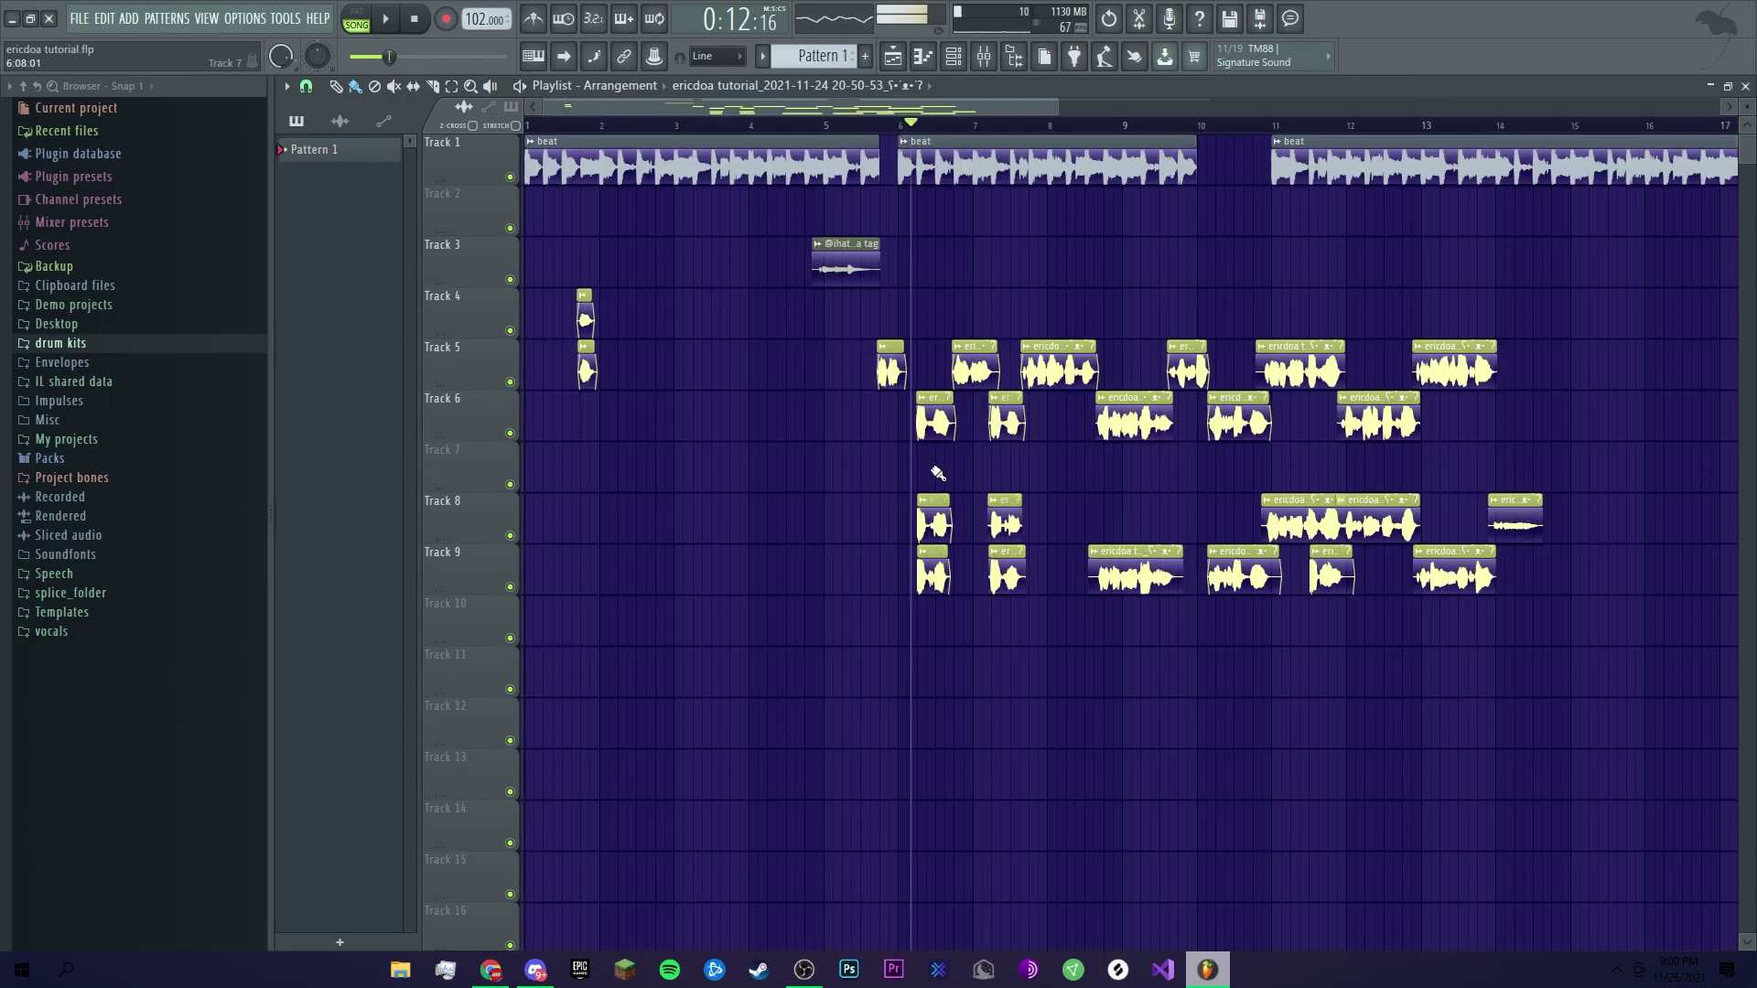